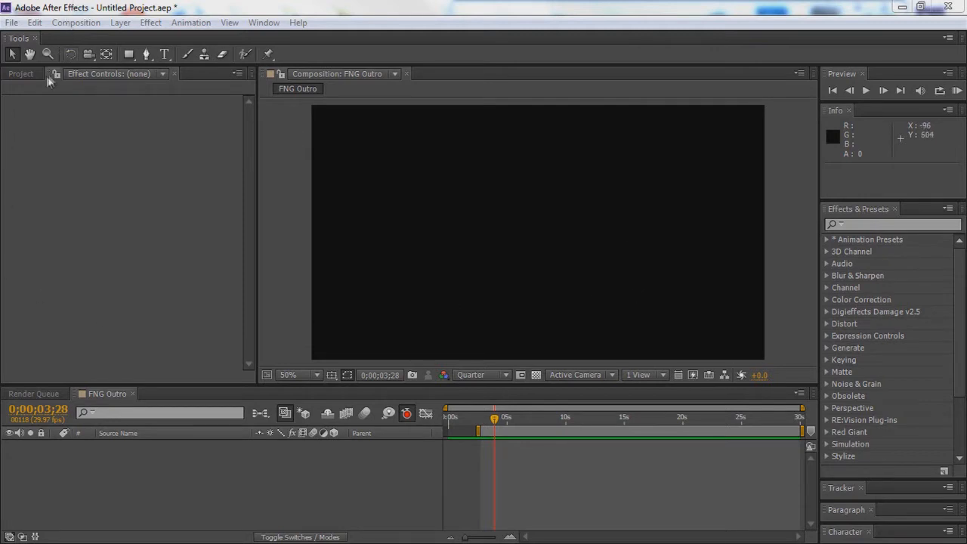
Delete the three existing video files and the FNG Outro composition from the project.
{"action": "key", "text": "ctrl+5"}
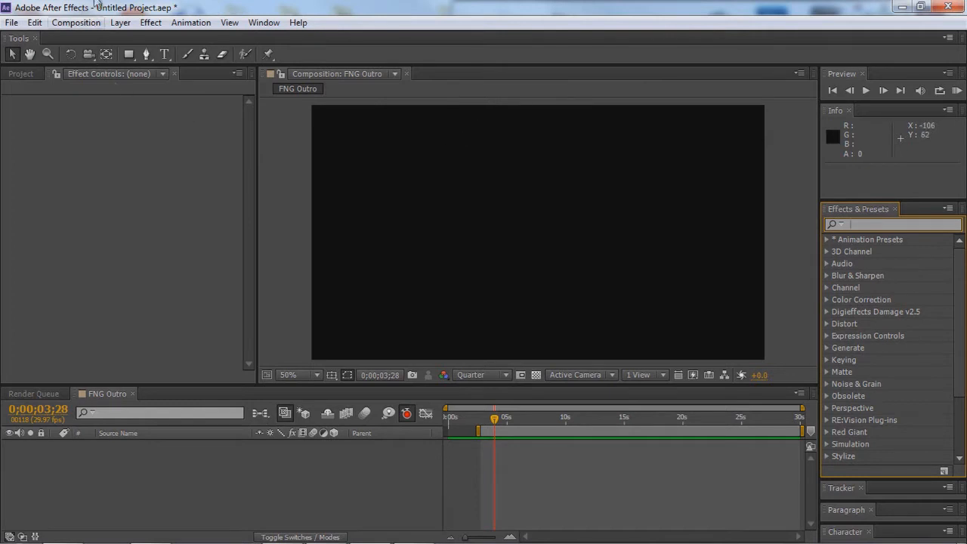
{"action": "left_click", "coordinate": [32, 77]}
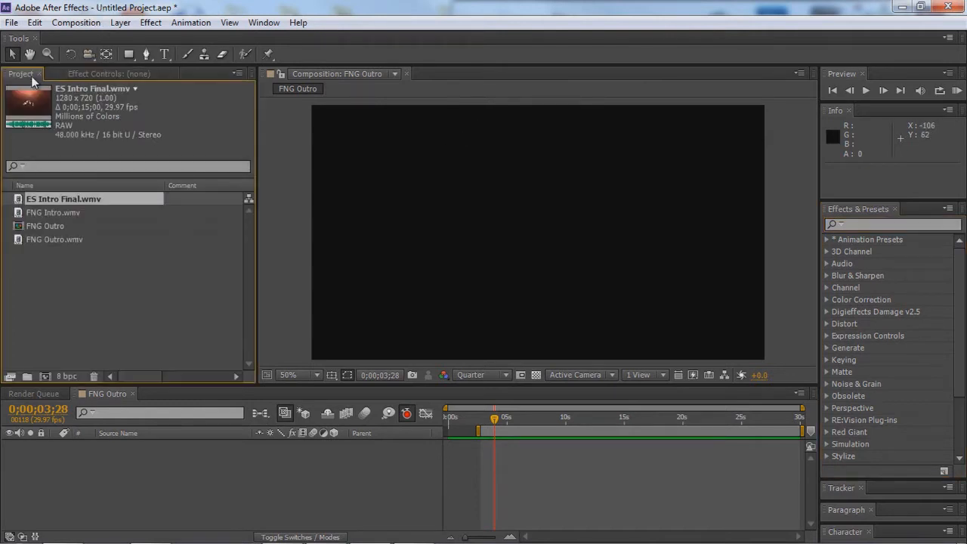
{"action": "key", "text": "Delete"}
{"action": "left_click", "coordinate": [60, 195]}
{"action": "key", "text": "Delete"}
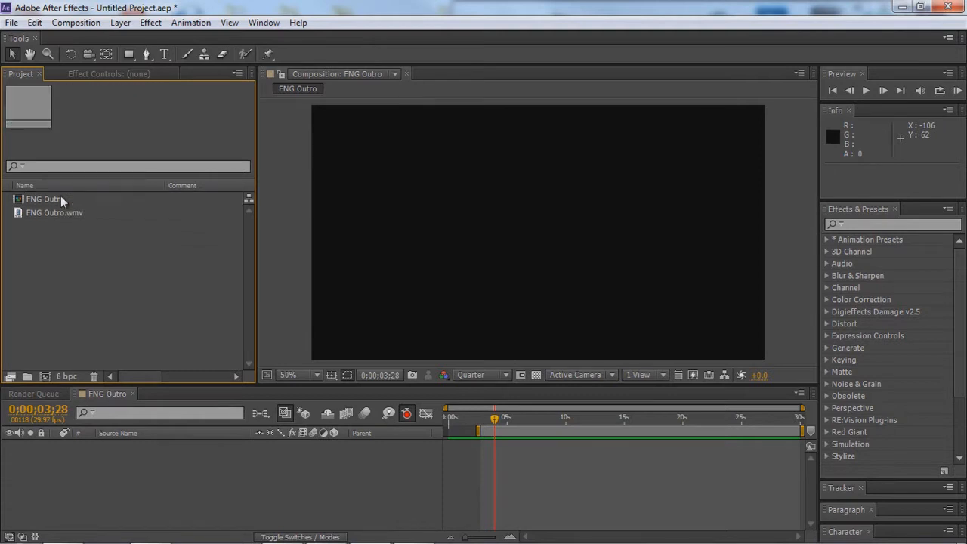
{"action": "left_click", "coordinate": [61, 199]}
{"action": "key", "text": "Delete"}
{"action": "left_click", "coordinate": [56, 199]}
{"action": "key", "text": "Delete"}
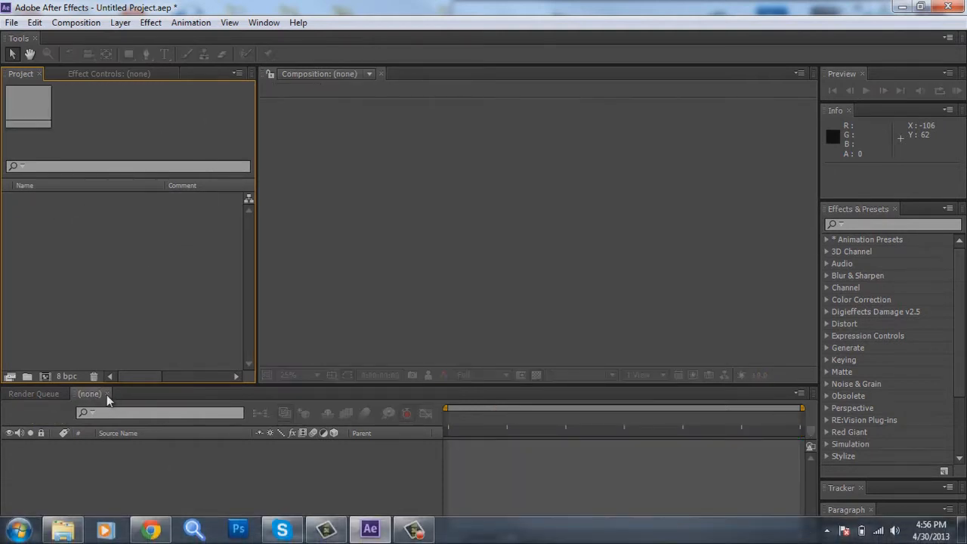
Create a composition named Comp 1 with the HDV/HDTV 720 29.97 preset, quarter resolution and a 30-second duration.
{"action": "left_click", "coordinate": [45, 394]}
{"action": "left_click", "coordinate": [88, 30]}
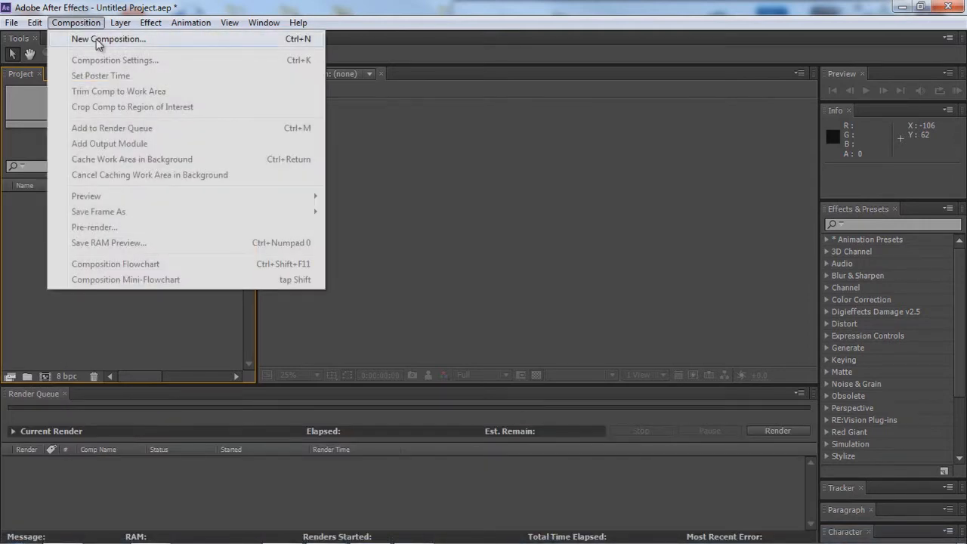
{"action": "left_click", "coordinate": [96, 38]}
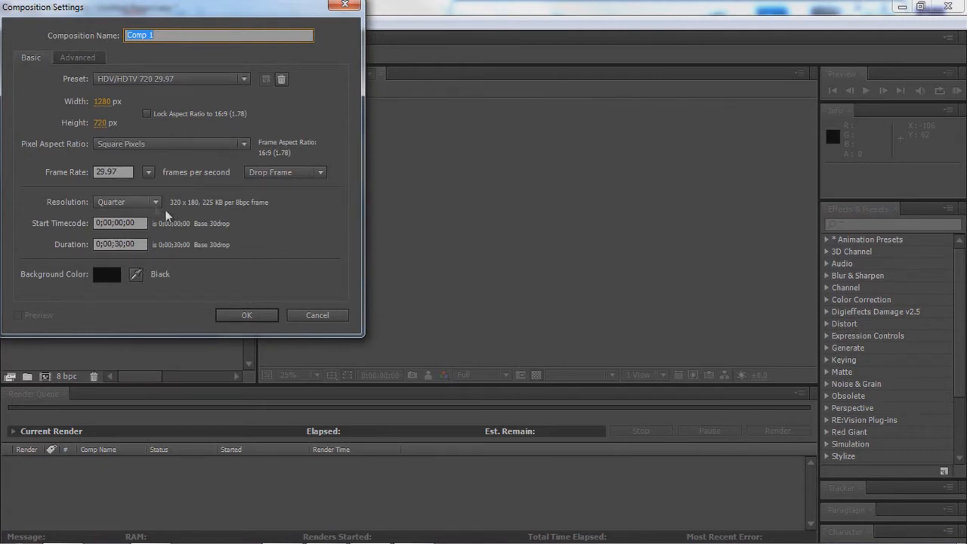
{"action": "left_click", "coordinate": [237, 316]}
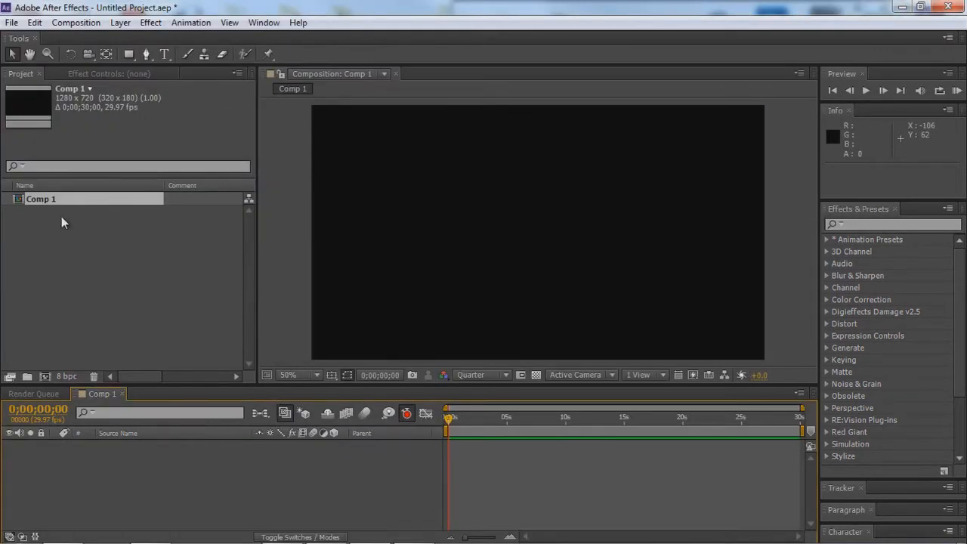
Import FNG Outro, FNG Intro and ES Intro Final from the Finished Intros folder into the project.
{"action": "left_click", "coordinate": [36, 196]}
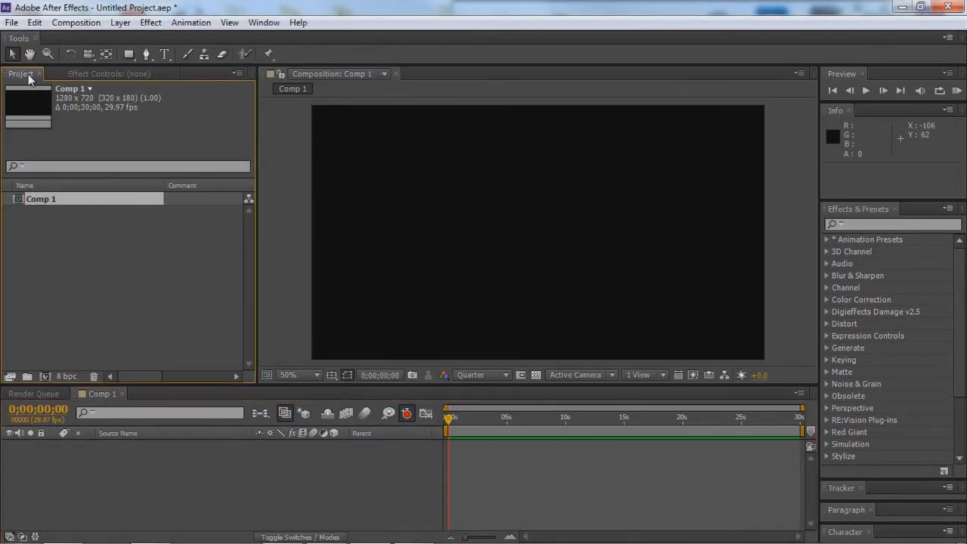
{"action": "left_click", "coordinate": [62, 531]}
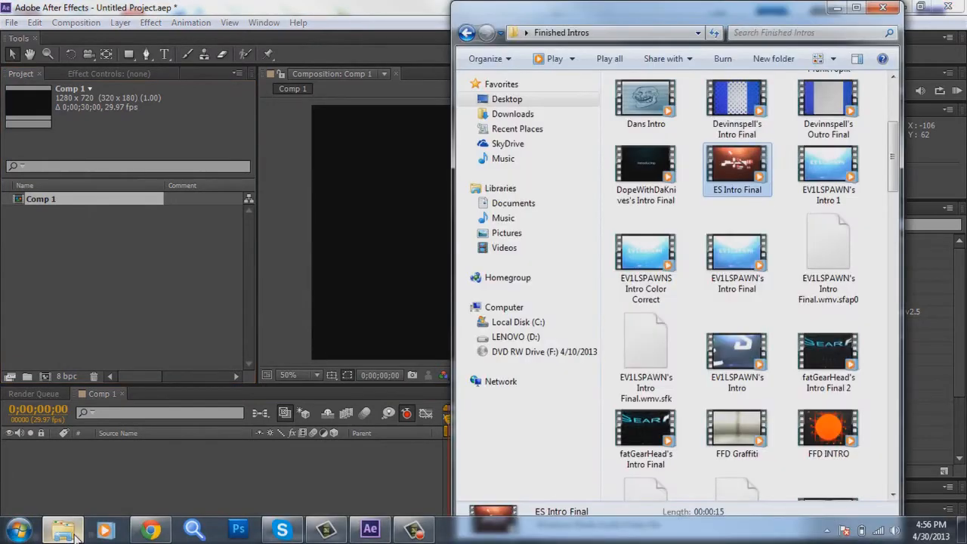
{"action": "left_click_drag", "start_coordinate": [893, 157], "coordinate": [895, 195]}
{"action": "left_click_drag", "start_coordinate": [751, 457], "coordinate": [110, 300]}
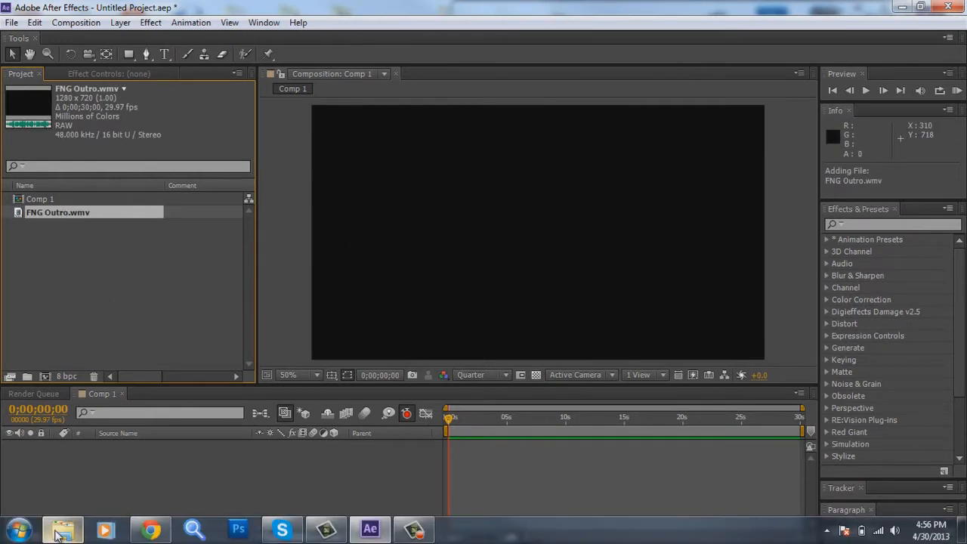
{"action": "left_click", "coordinate": [63, 529]}
{"action": "left_click_drag", "start_coordinate": [737, 355], "coordinate": [176, 288]}
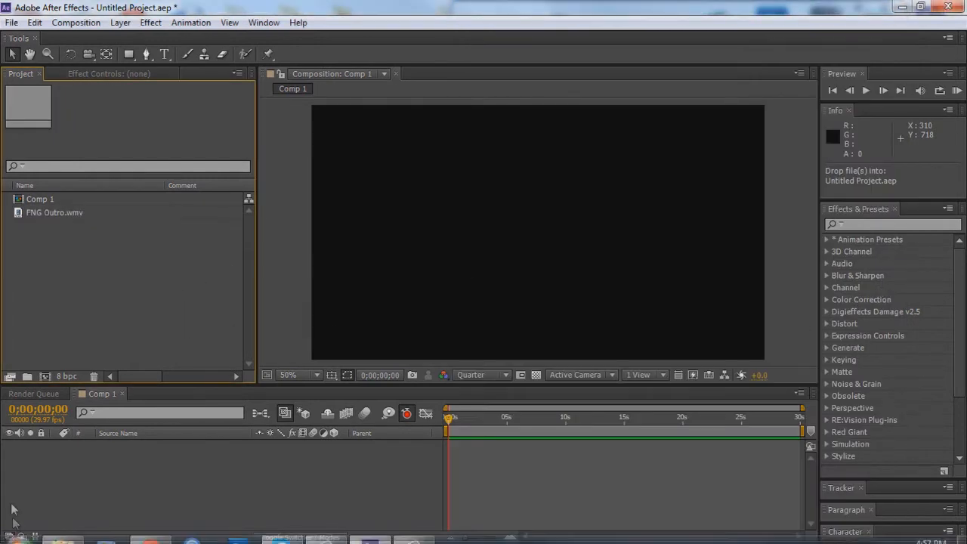
{"action": "left_click", "coordinate": [63, 529]}
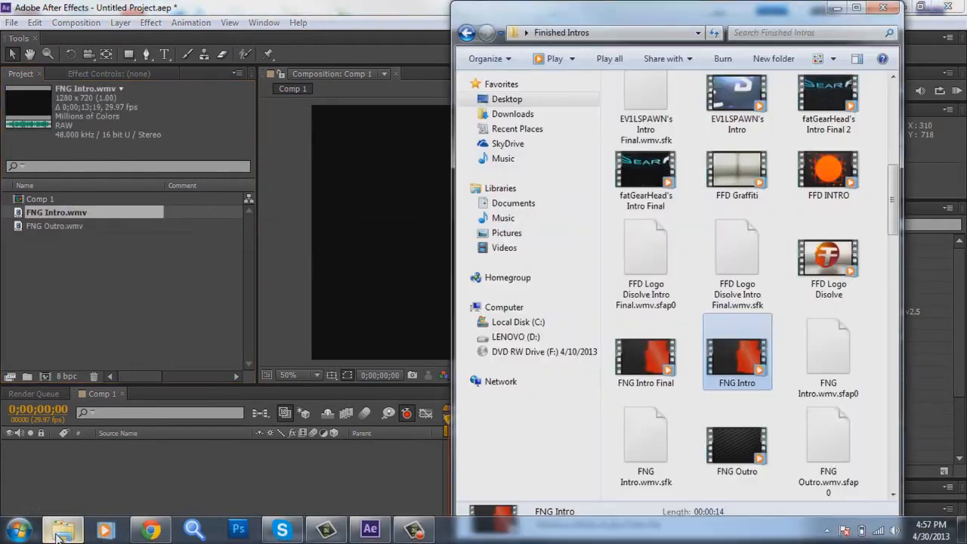
{"action": "left_click_drag", "start_coordinate": [736, 404], "coordinate": [119, 318]}
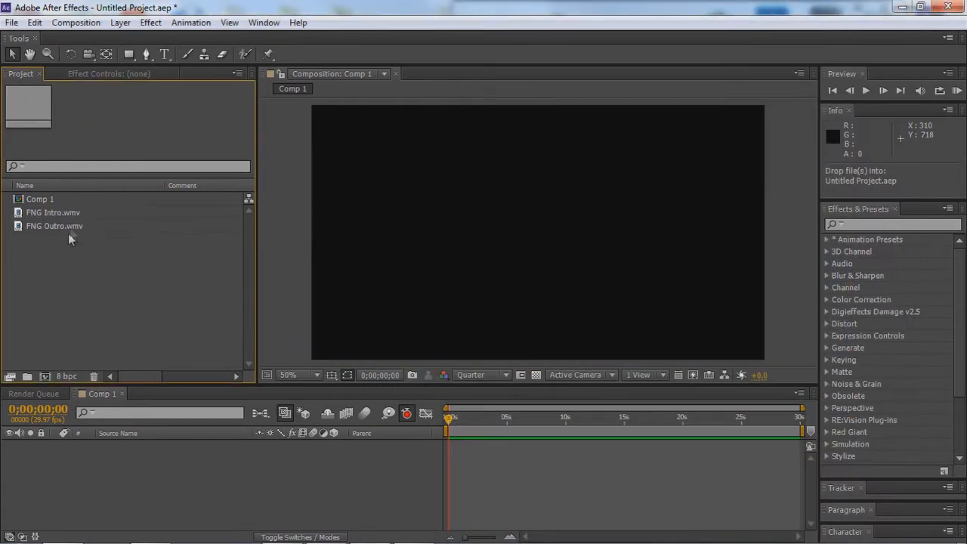
{"action": "left_click", "coordinate": [96, 317]}
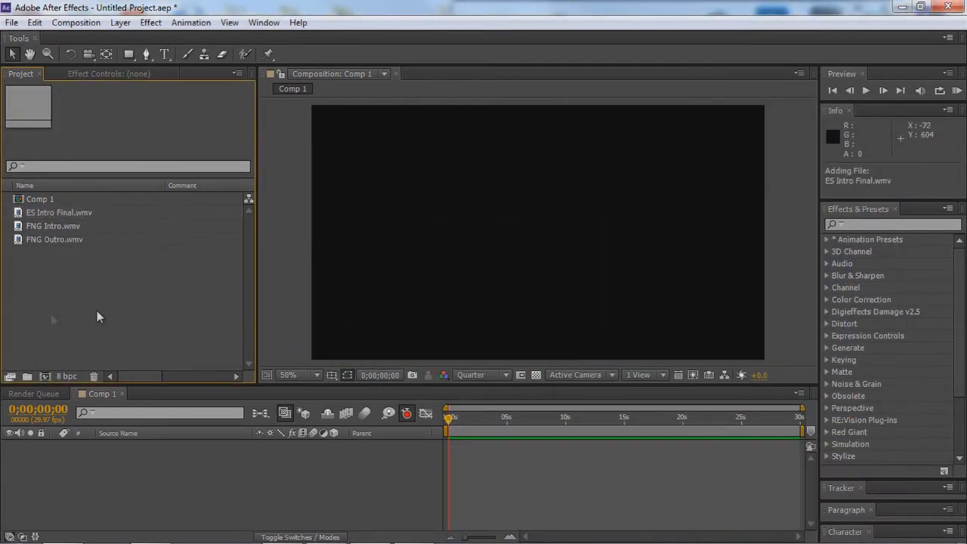
Add FNG Outro.wmv to the Comp 1 timeline as a layer.
{"action": "left_click", "coordinate": [47, 212]}
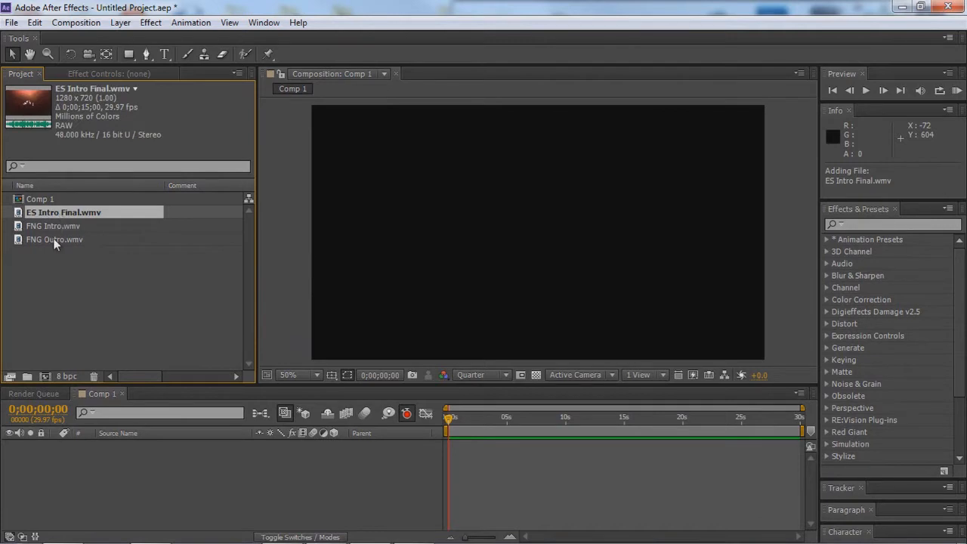
{"action": "left_click", "coordinate": [54, 239]}
{"action": "left_click_drag", "start_coordinate": [54, 242], "coordinate": [92, 457]}
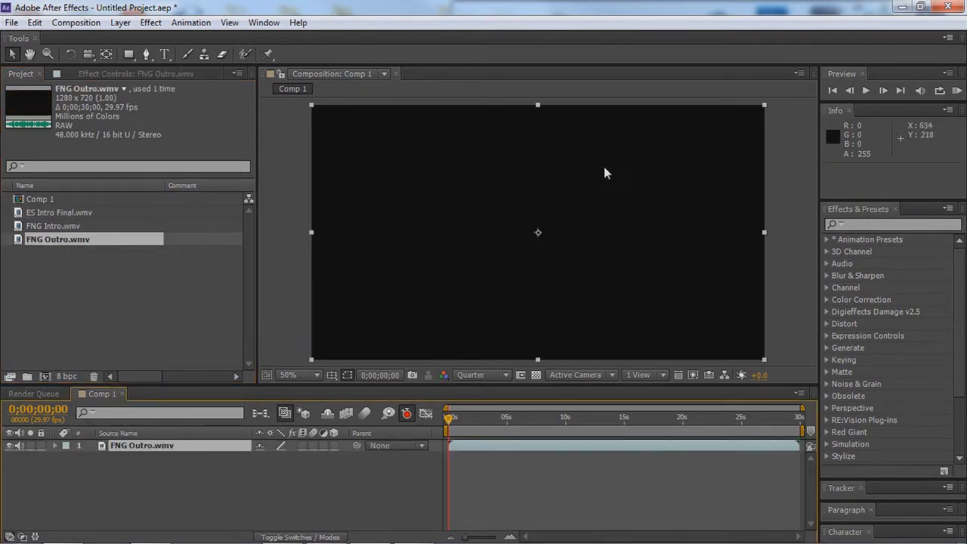
Preview the outro and set the current time to 0;00;04;12, where both video frames are fully displayed.
{"action": "key", "text": "space"}
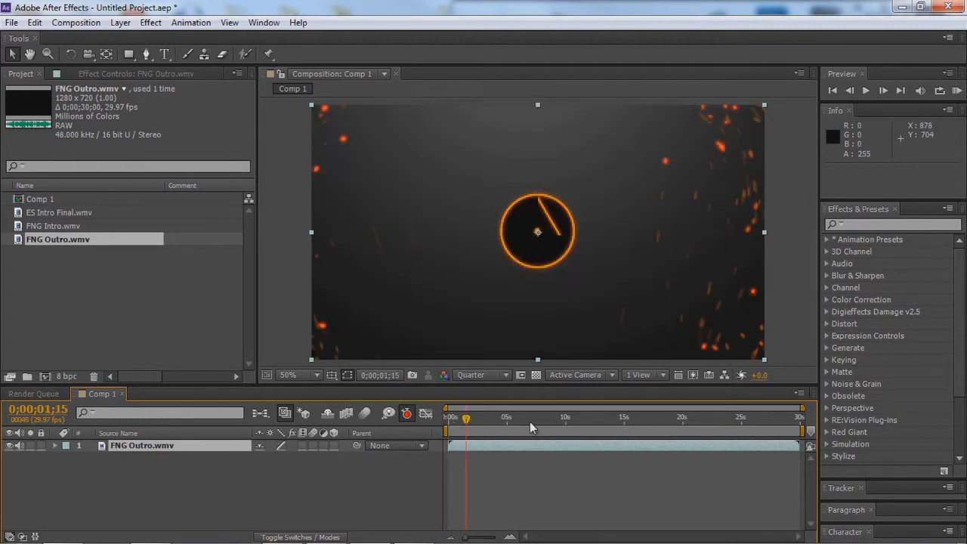
{"action": "left_click", "coordinate": [510, 420]}
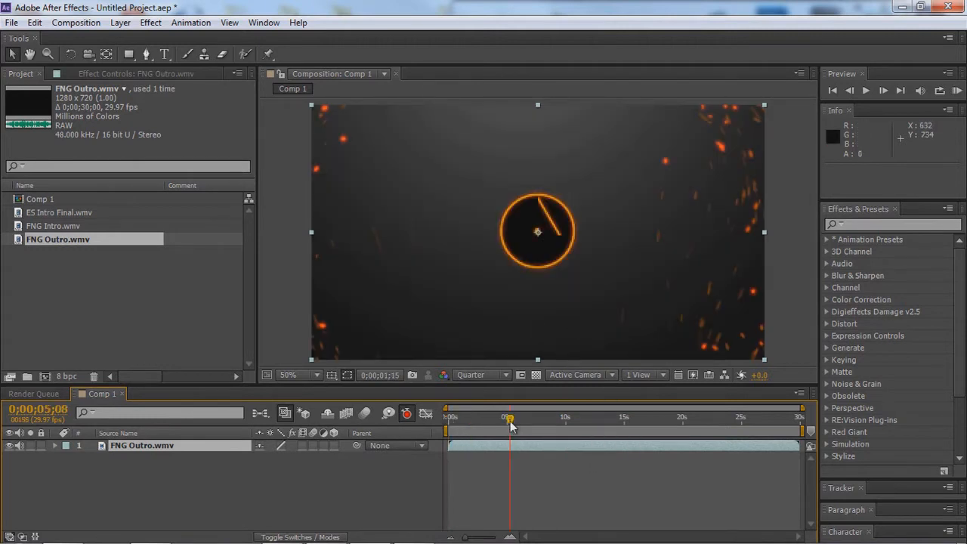
{"action": "left_click_drag", "start_coordinate": [510, 425], "coordinate": [506, 427]}
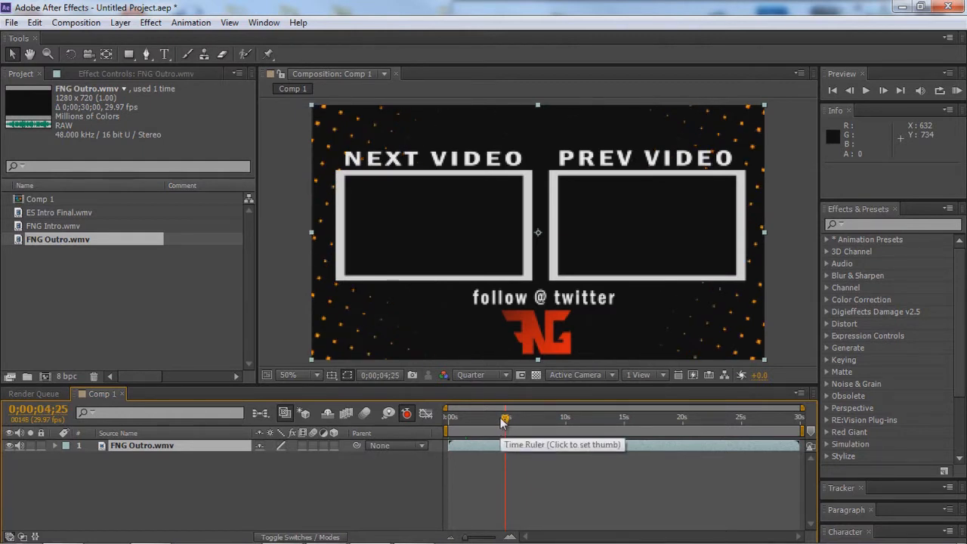
{"action": "left_click", "coordinate": [501, 421]}
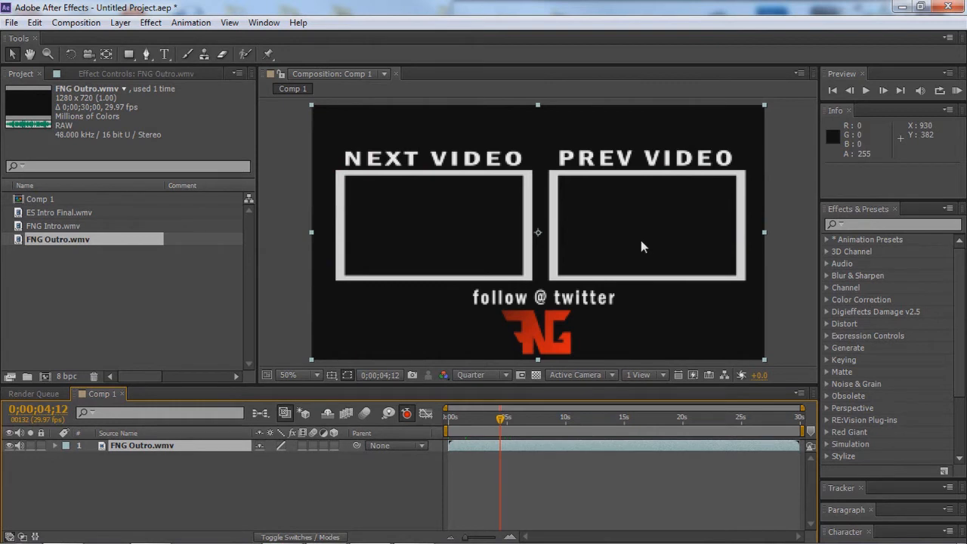
Add FNG Intro.wmv to the timeline above the FNG Outro layer.
{"action": "left_click", "coordinate": [56, 214]}
{"action": "left_click", "coordinate": [54, 231], "text": "shift"}
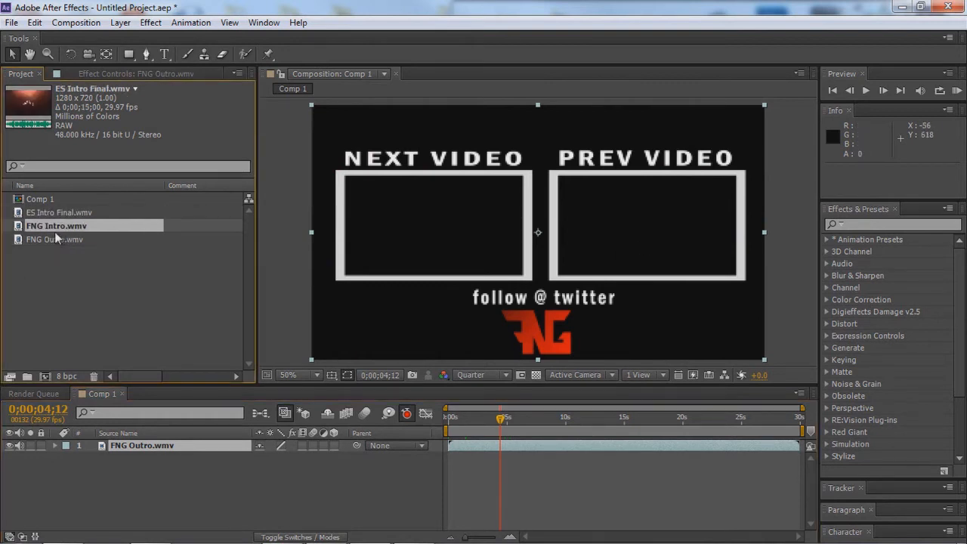
{"action": "left_click", "coordinate": [75, 228]}
{"action": "left_click_drag", "start_coordinate": [116, 488], "coordinate": [137, 450]}
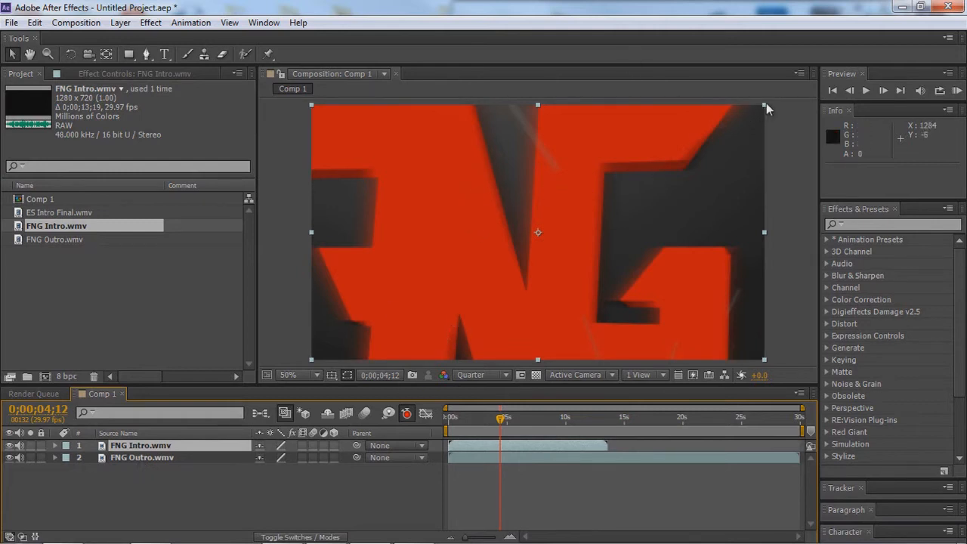
Scale the FNG Intro layer to 40% and place it inside the PREV VIDEO frame at about 950, 338.
{"action": "left_click_drag", "start_coordinate": [766, 107], "coordinate": [649, 178]}
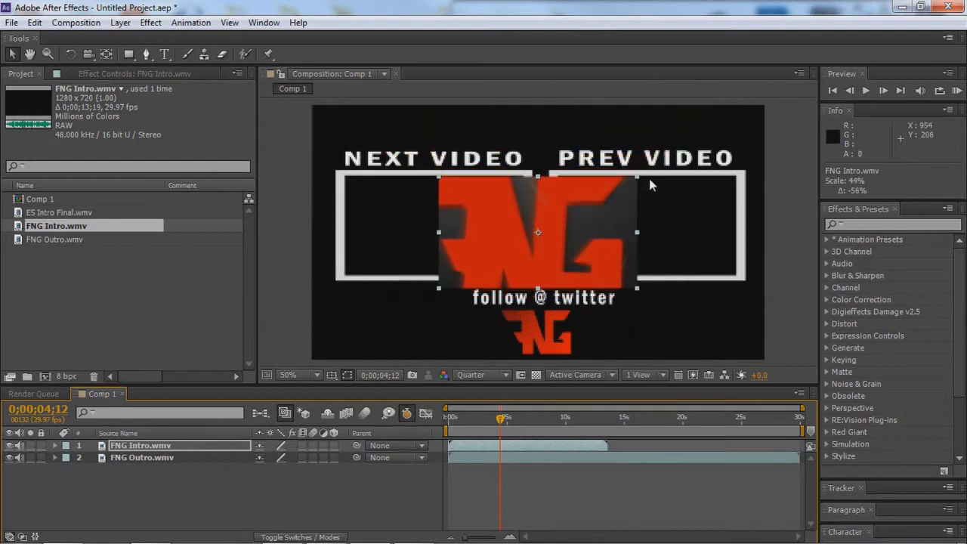
{"action": "left_click_drag", "start_coordinate": [547, 265], "coordinate": [650, 257]}
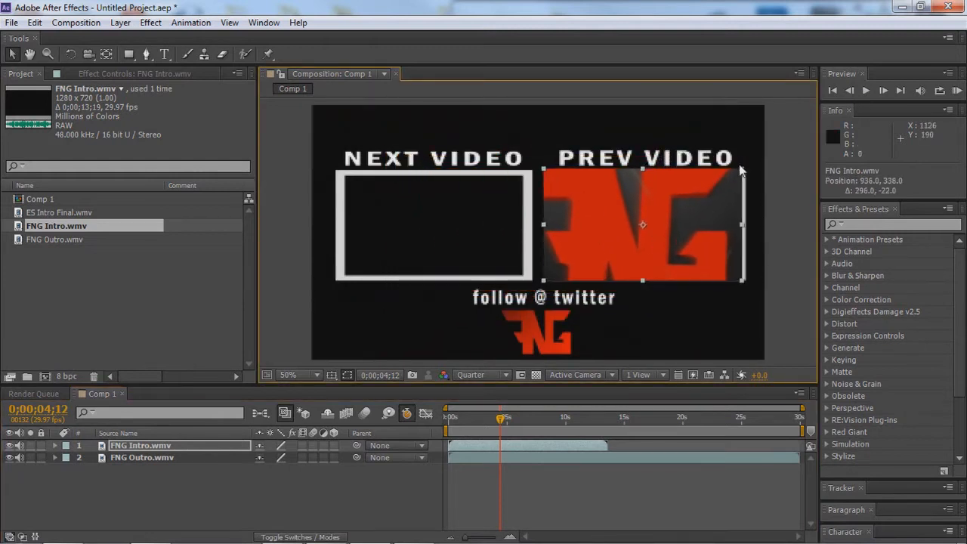
{"action": "left_click_drag", "start_coordinate": [744, 169], "coordinate": [734, 173]}
{"action": "left_click_drag", "start_coordinate": [698, 217], "coordinate": [703, 217]}
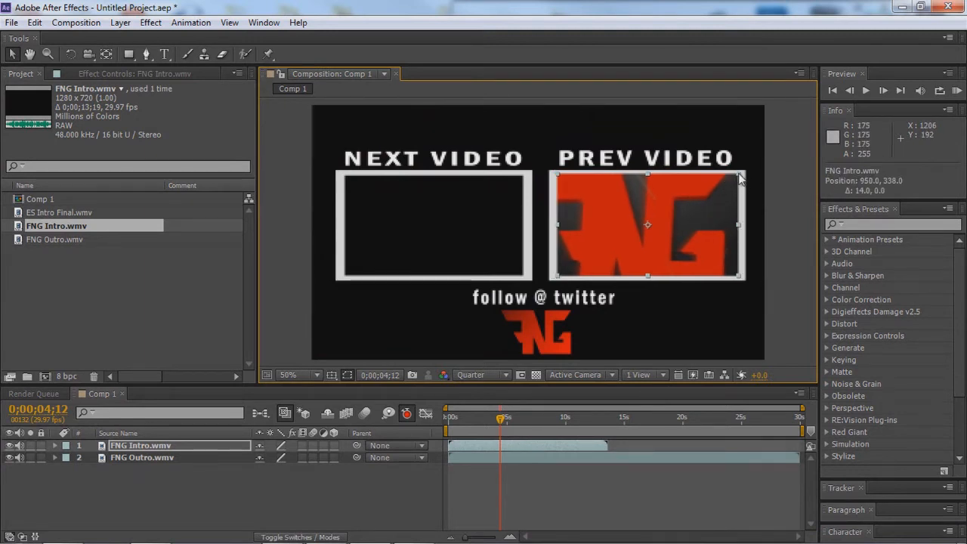
{"action": "mouse_move", "coordinate": [739, 176]}
{"action": "left_mouse_down"}
{"action": "mouse_move", "coordinate": [656, 153]}
{"action": "mouse_move", "coordinate": [712, 144]}
{"action": "mouse_move", "coordinate": [744, 200]}
{"action": "mouse_move", "coordinate": [723, 209]}
{"action": "mouse_move", "coordinate": [743, 163]}
{"action": "left_mouse_up"}
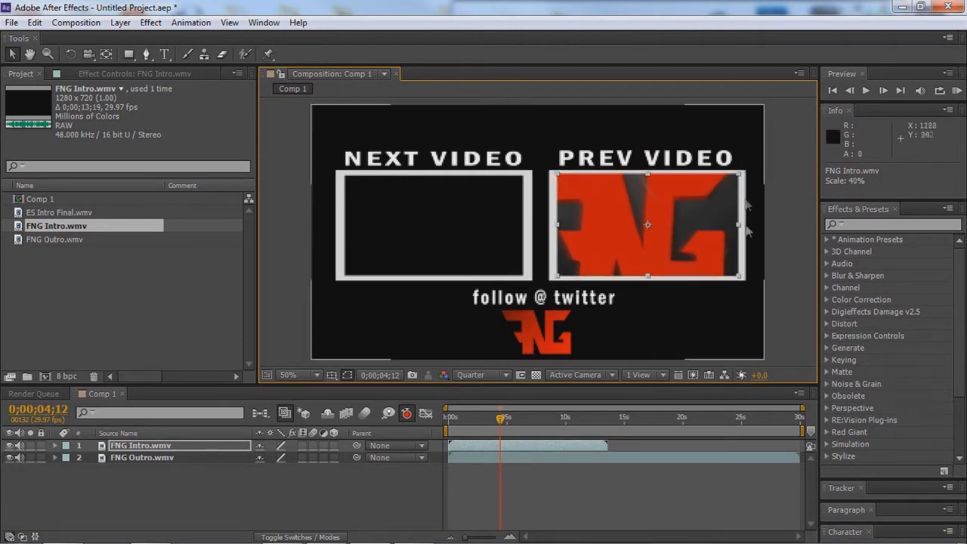
{"action": "left_click", "coordinate": [715, 301]}
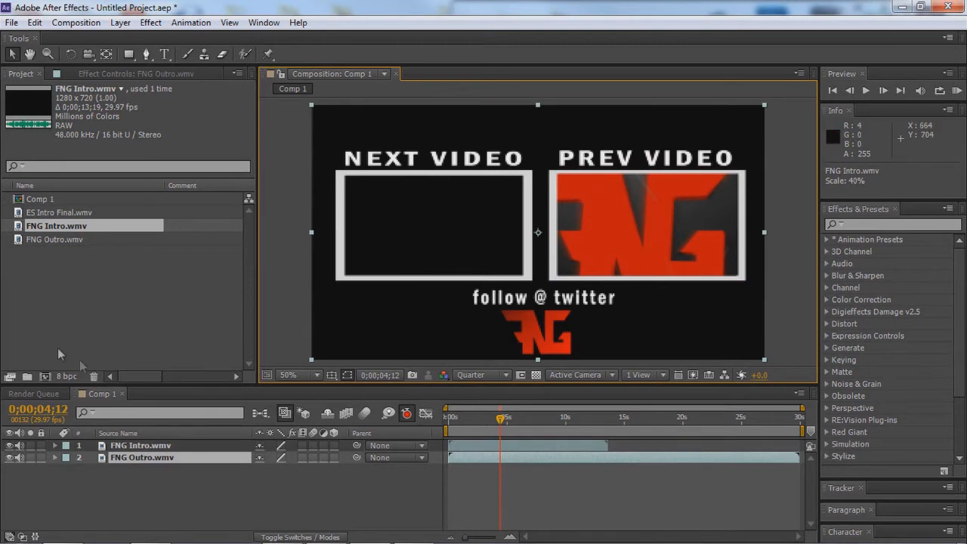
Add ES Intro Final.wmv as the top layer, scaled to 40% and placed inside the NEXT VIDEO frame at about 348, 336.
{"action": "left_click_drag", "start_coordinate": [61, 213], "coordinate": [111, 446]}
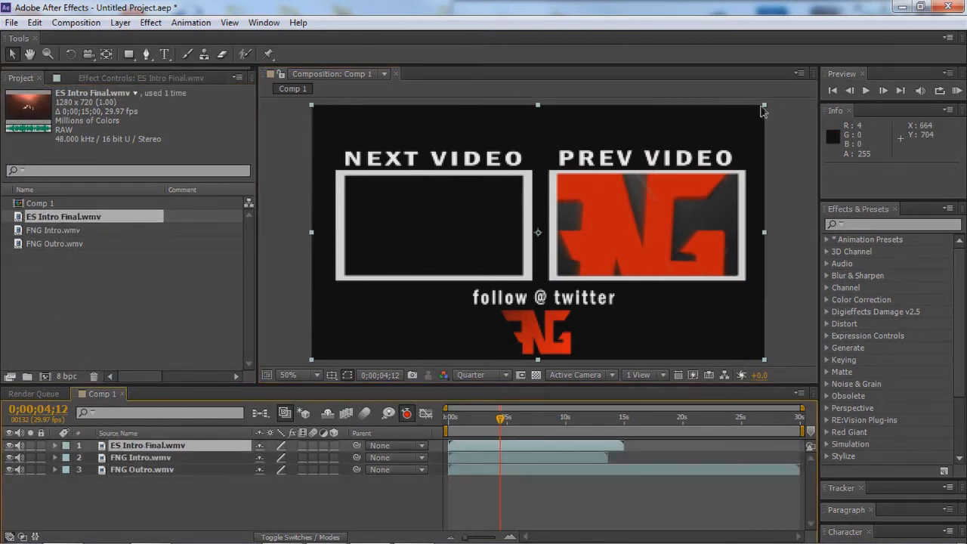
{"action": "left_click_drag", "start_coordinate": [765, 107], "coordinate": [628, 182]}
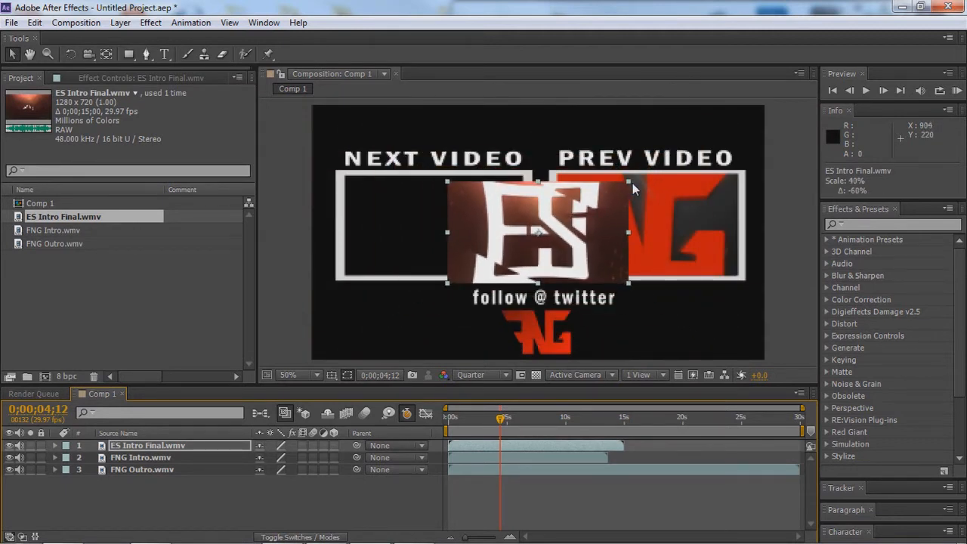
{"action": "left_click_drag", "start_coordinate": [601, 222], "coordinate": [499, 223]}
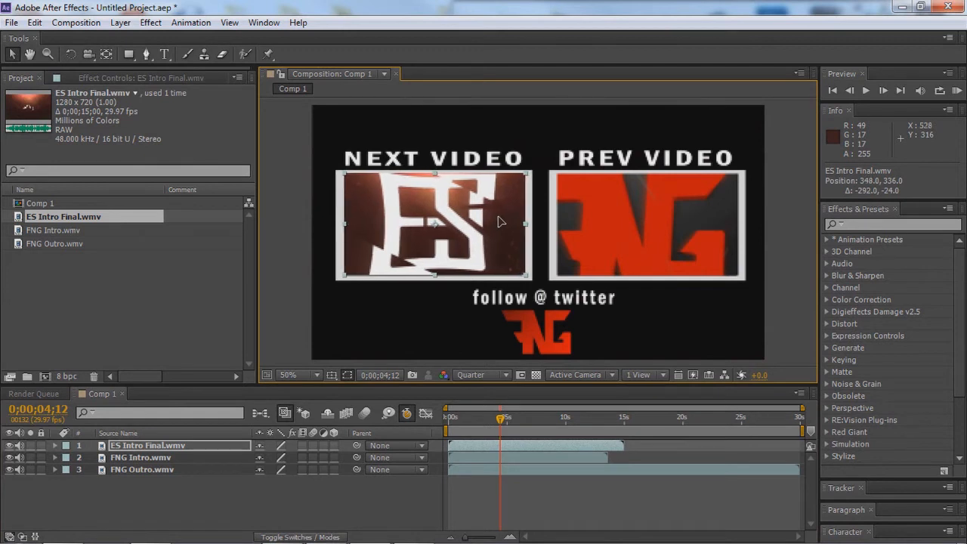
{"action": "left_click", "coordinate": [436, 304]}
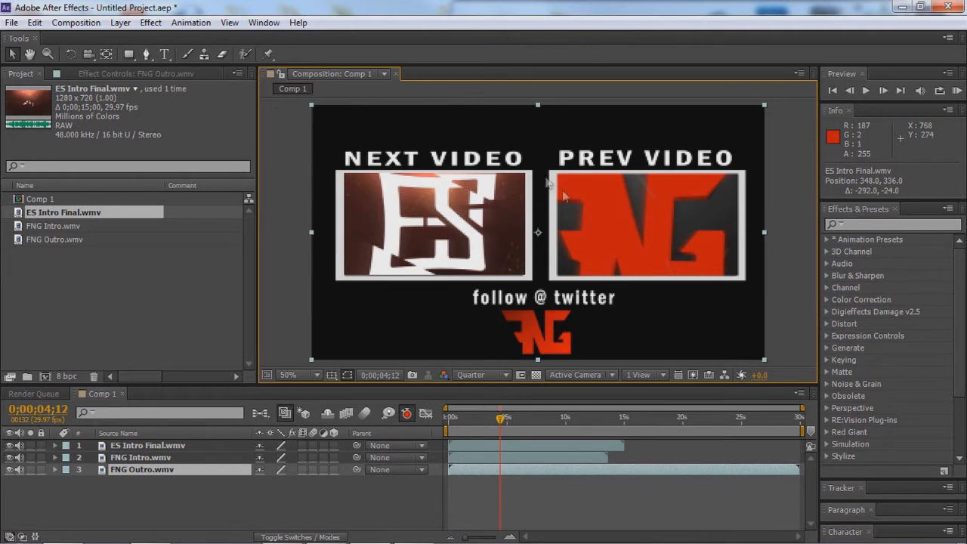
Search the effects for "opa" and apply the Opacity Flash - random preset to the ES Intro Final layer.
{"action": "left_click", "coordinate": [134, 445]}
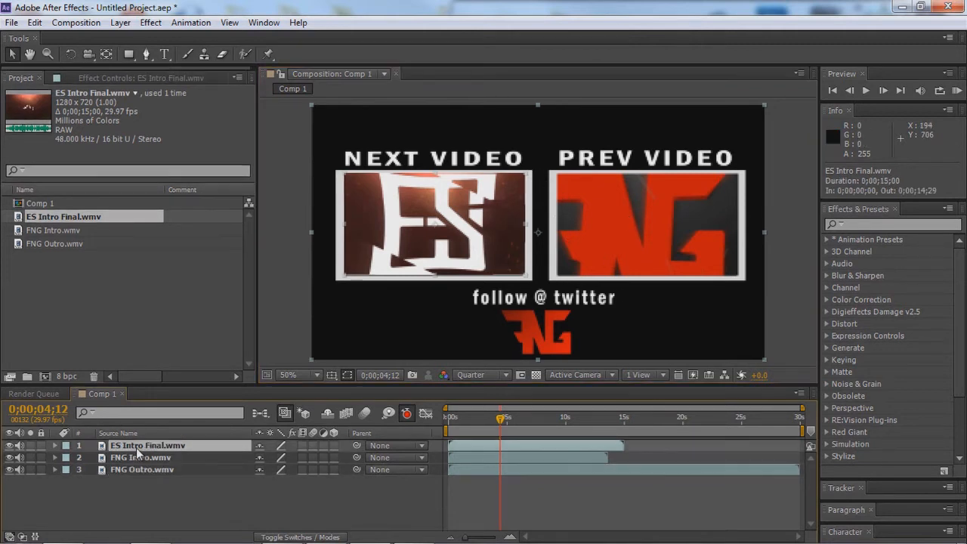
{"action": "left_click", "coordinate": [89, 77]}
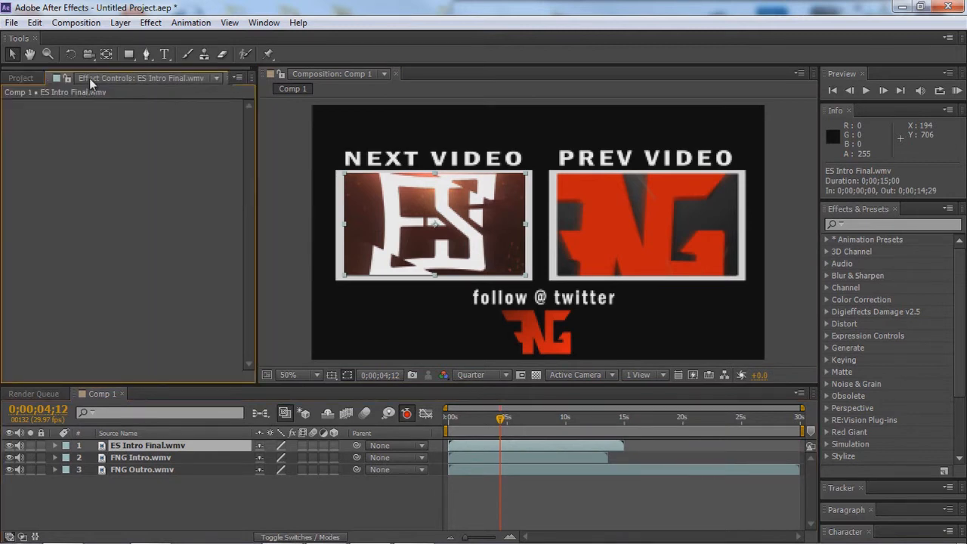
{"action": "left_click", "coordinate": [865, 226]}
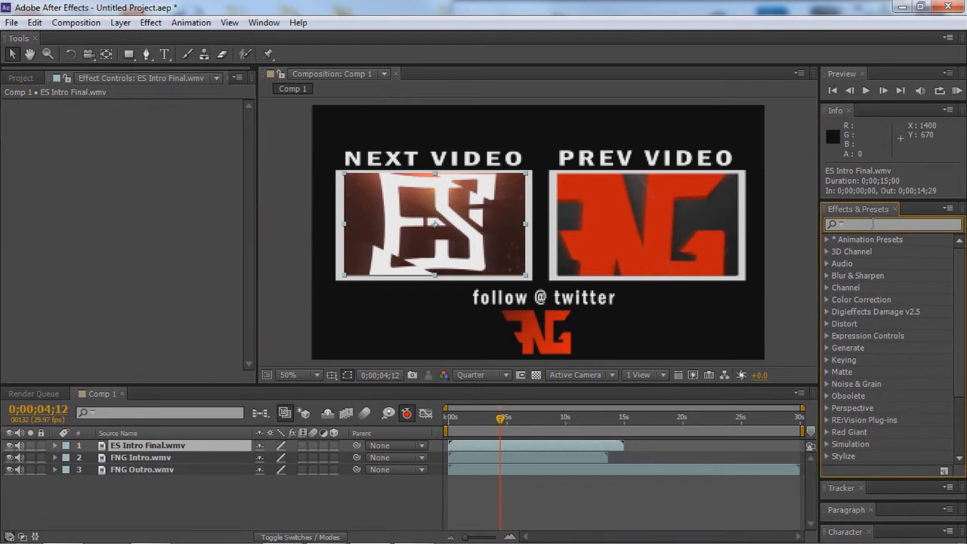
{"action": "type", "text": "opa"}
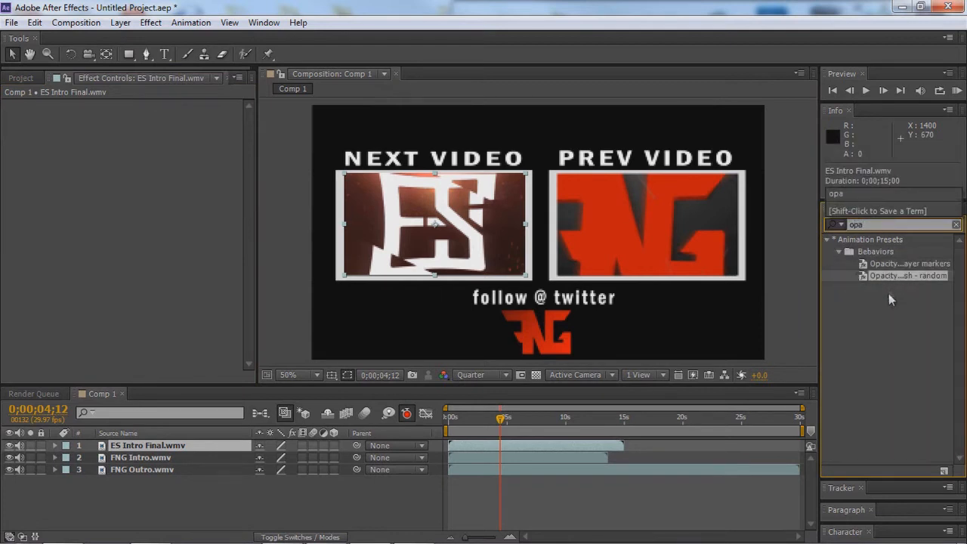
{"action": "left_click", "coordinate": [901, 275]}
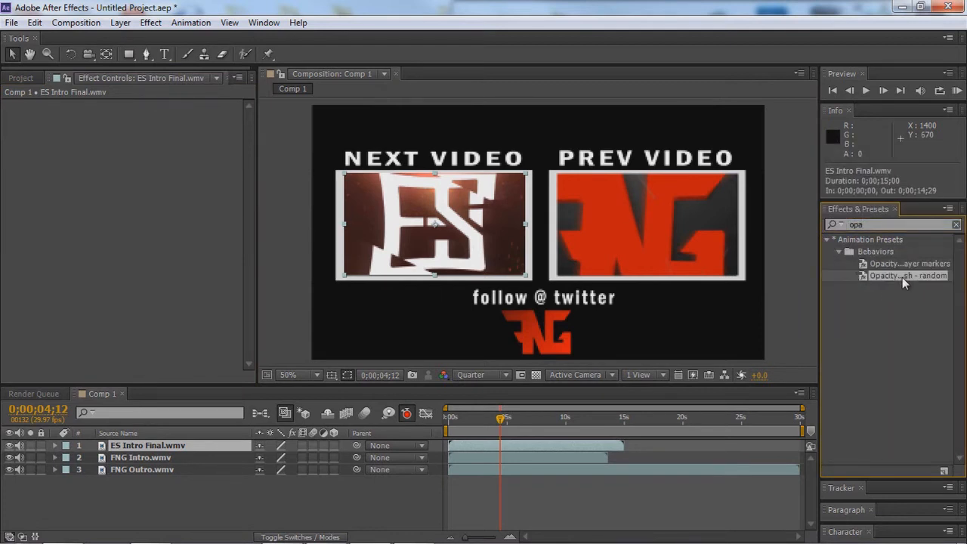
{"action": "left_click_drag", "start_coordinate": [942, 284], "coordinate": [121, 189]}
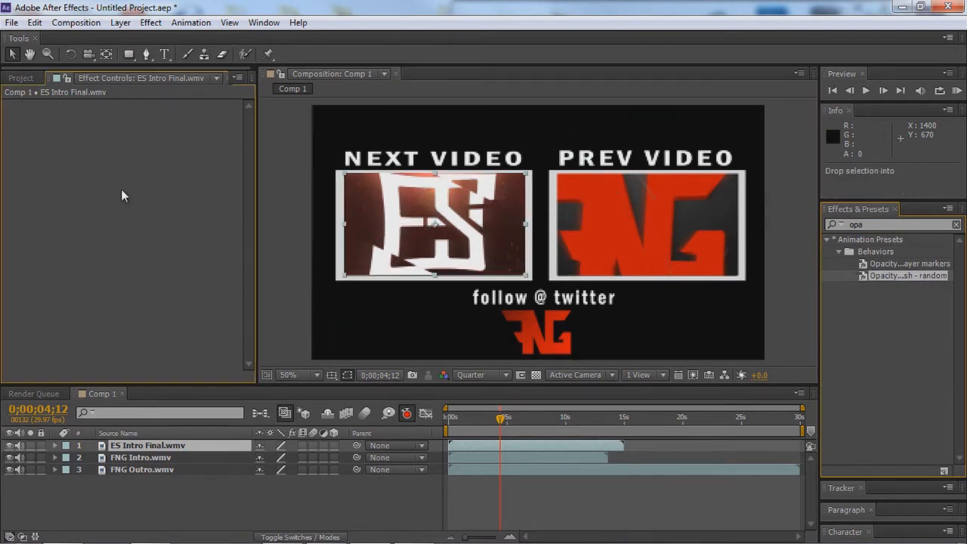
{"action": "left_click", "coordinate": [177, 265]}
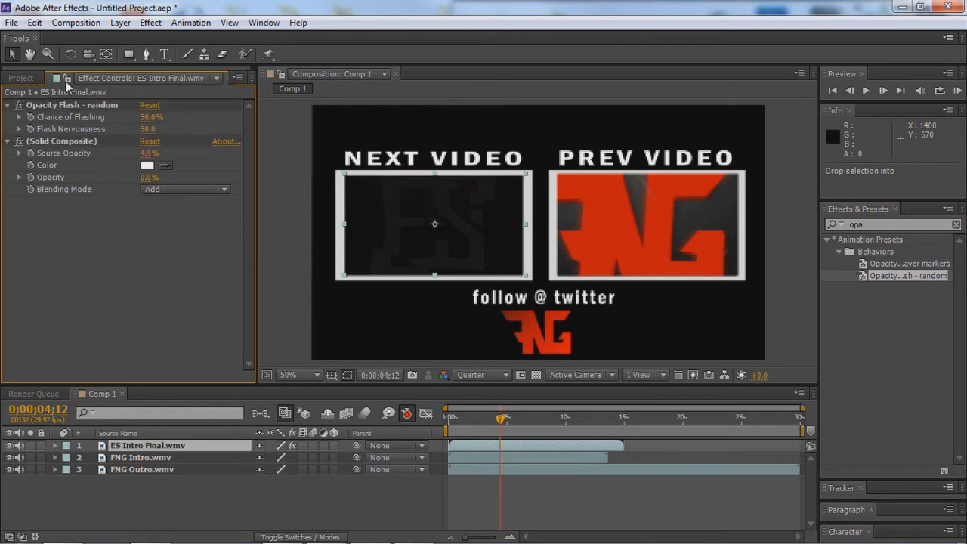
Delete the Opacity Flash - random control from ES Intro Final, keeping only the Solid Composite effect.
{"action": "left_click", "coordinate": [84, 108]}
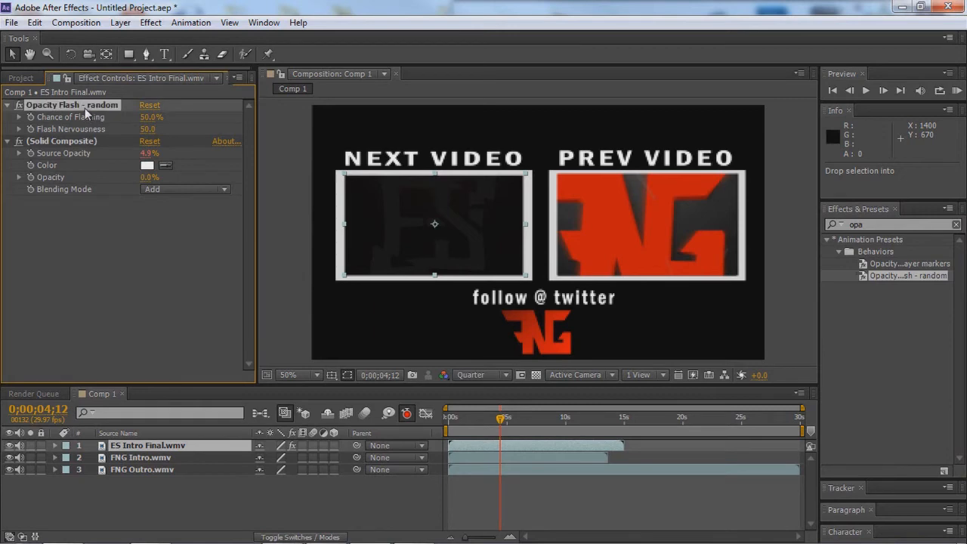
{"action": "key", "text": "Delete"}
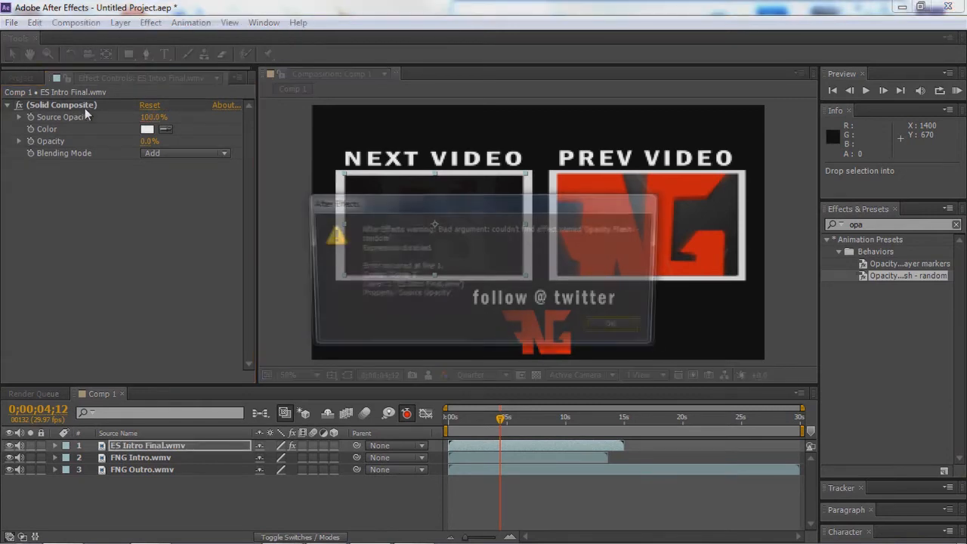
{"action": "left_click", "coordinate": [608, 328]}
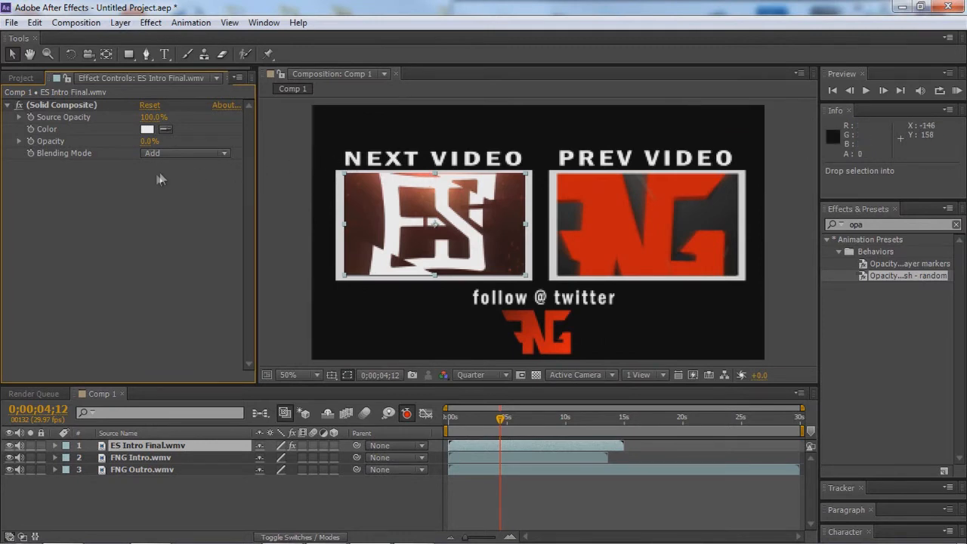
Keyframe ES Intro Final's Source Opacity at 100% at 0;00;04;12 and at 0% at 0;00;03;26.
{"action": "left_click", "coordinate": [56, 105]}
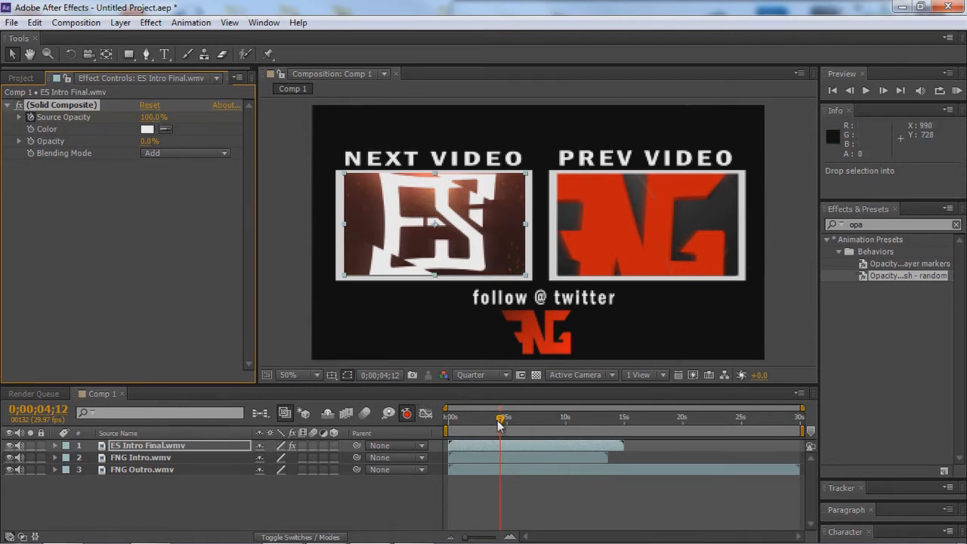
{"action": "left_click_drag", "start_coordinate": [499, 425], "coordinate": [492, 423]}
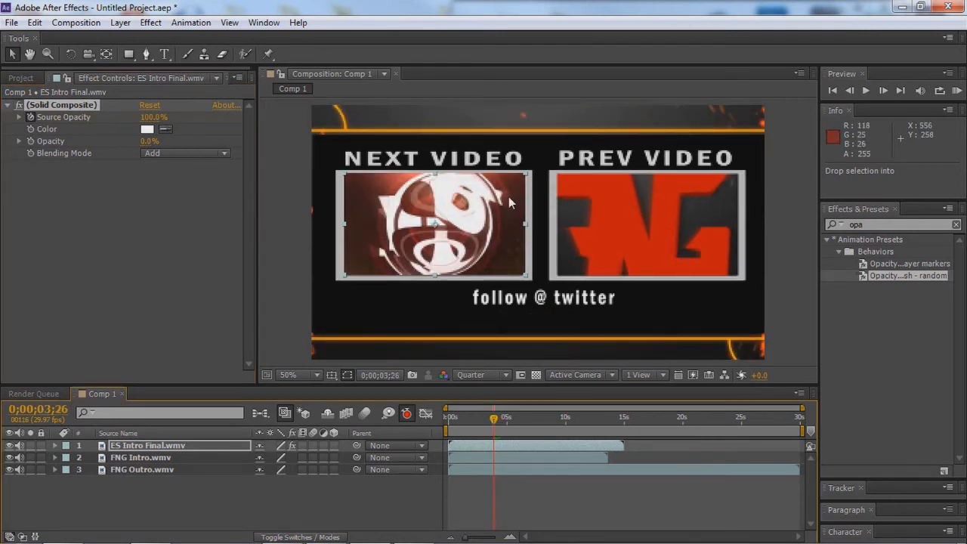
{"action": "left_click_drag", "start_coordinate": [157, 116], "coordinate": [114, 118]}
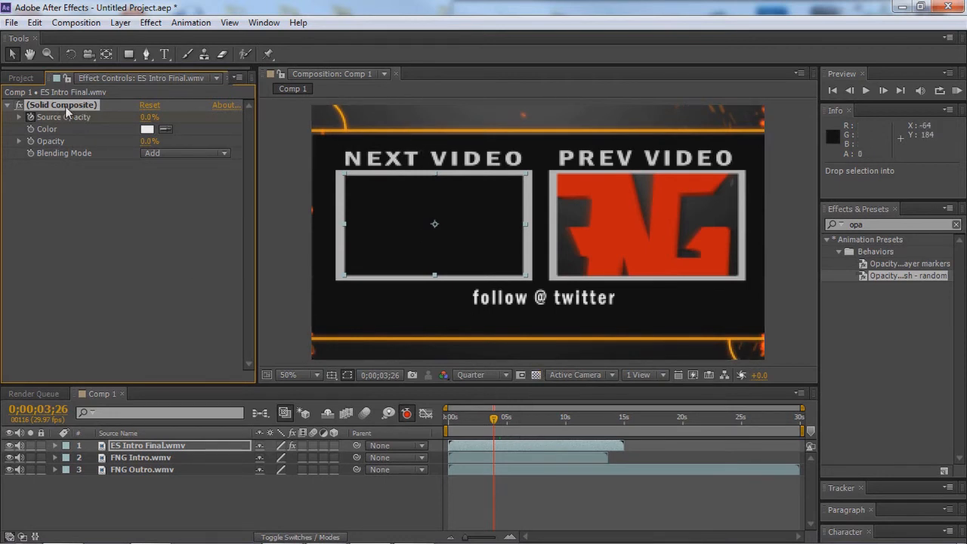
Copy the keyframed Solid Composite effect from ES Intro Final onto the FNG Intro layer.
{"action": "left_click", "coordinate": [148, 457]}
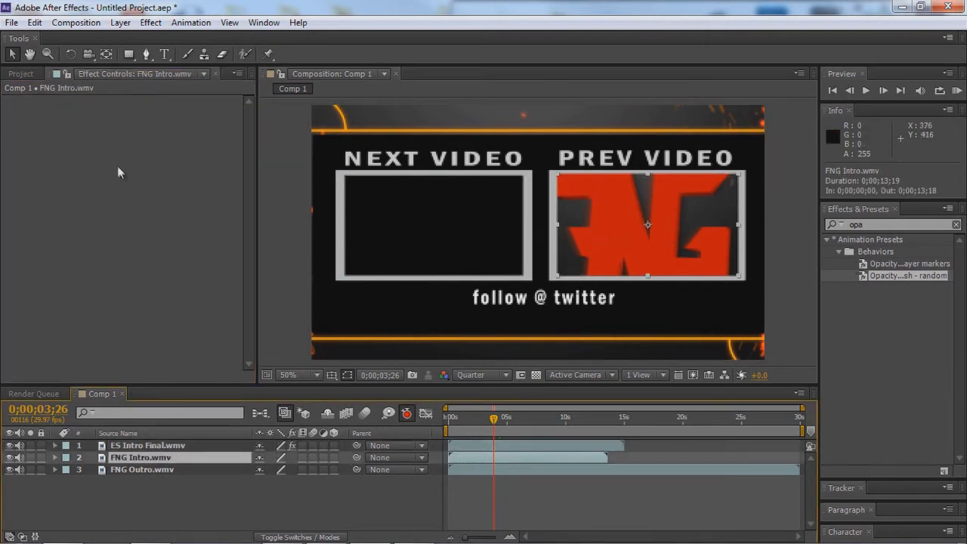
{"action": "key", "text": "Return"}
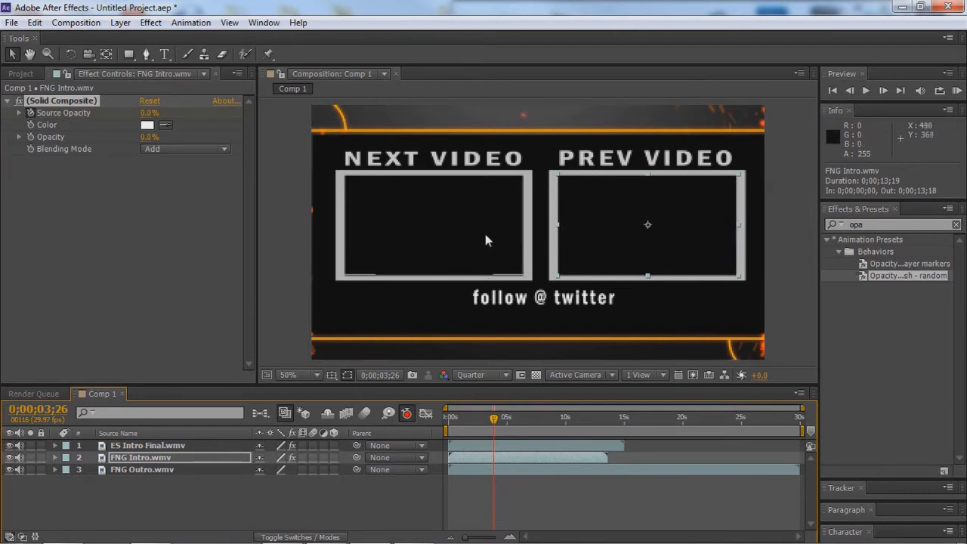
{"action": "left_click", "coordinate": [667, 206]}
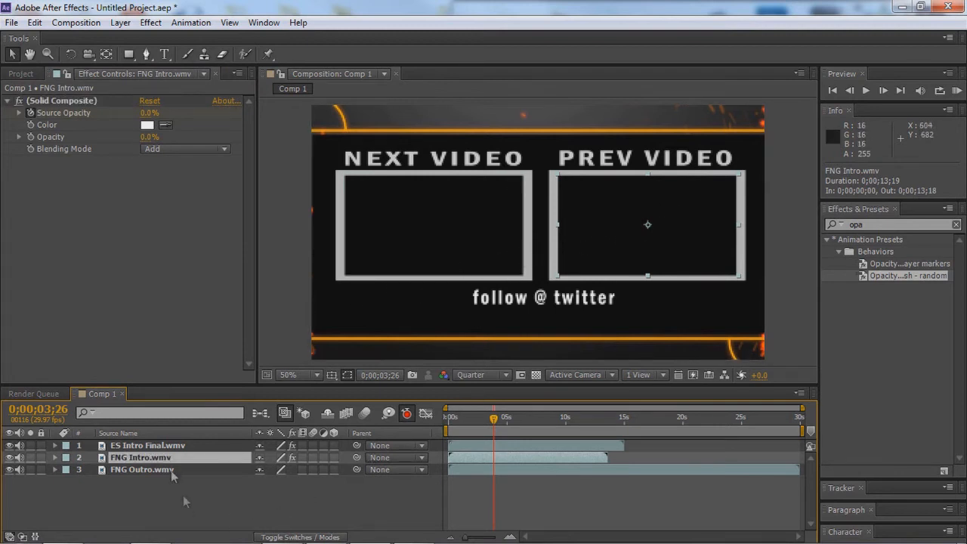
Move the current time to 0;00;03;10 and play a RAM preview of both clips fading in.
{"action": "left_click", "coordinate": [487, 422]}
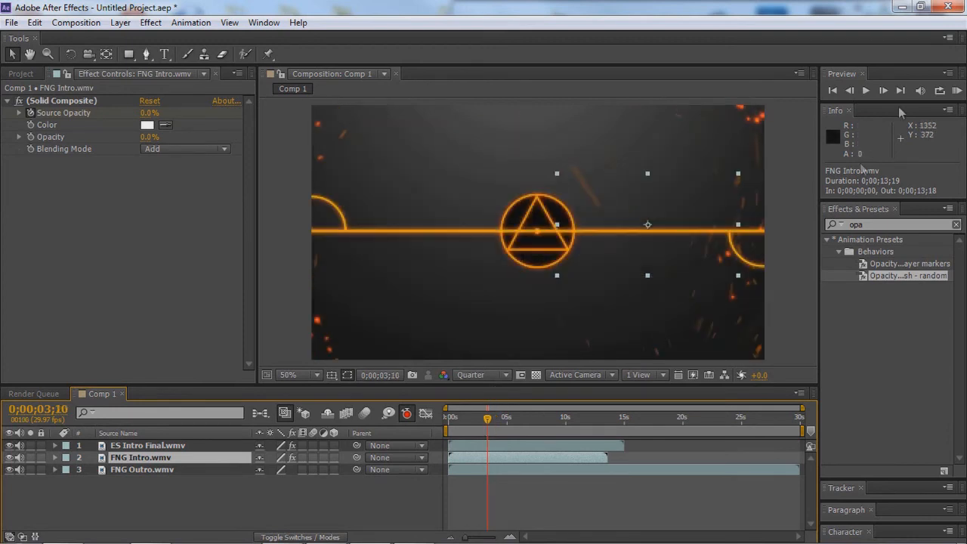
{"action": "left_click", "coordinate": [957, 91]}
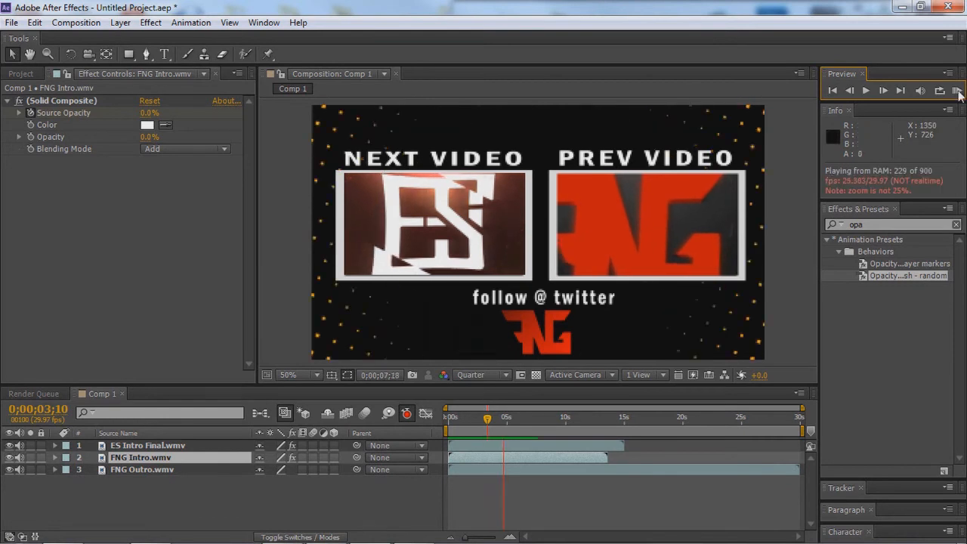
{"action": "left_click", "coordinate": [958, 91]}
Mute the audio of ES Intro Final and FNG Intro, keep FNG Outro's sound on, and check with a RAM preview.
{"action": "left_click", "coordinate": [136, 454]}
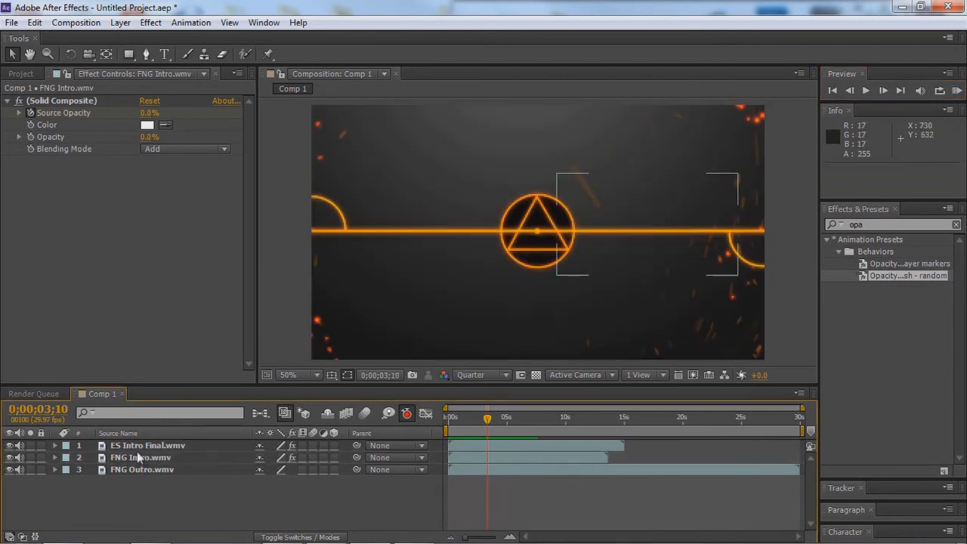
{"action": "left_click", "coordinate": [145, 445]}
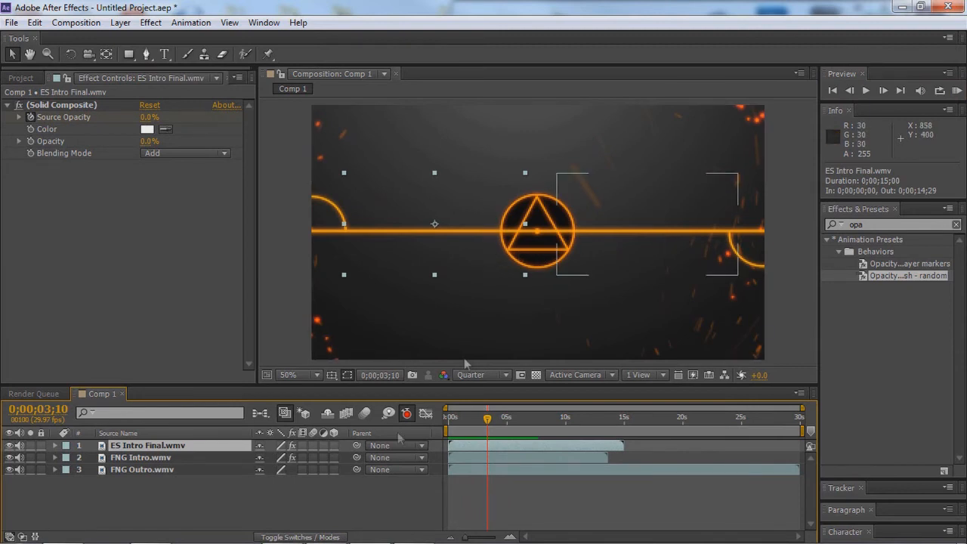
{"action": "left_click", "coordinate": [148, 470]}
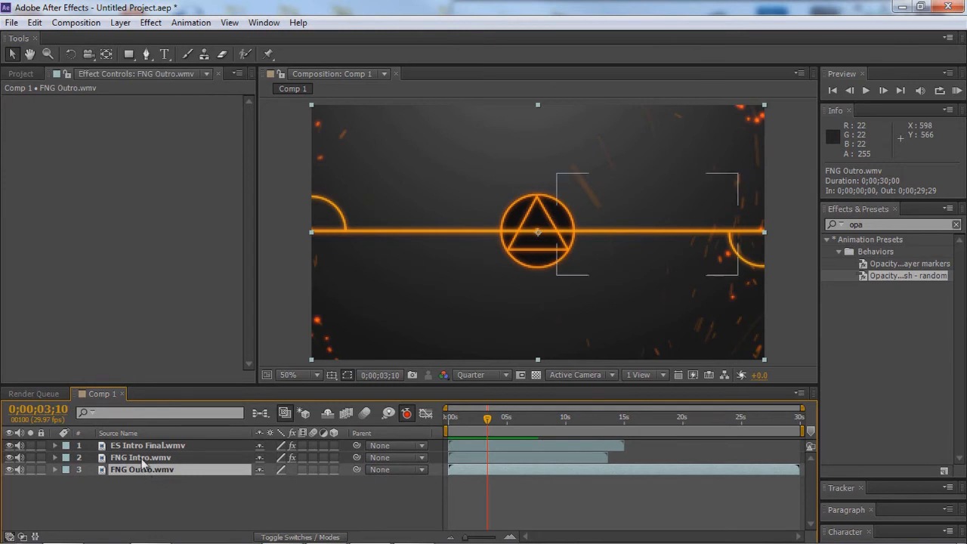
{"action": "left_click", "coordinate": [144, 457]}
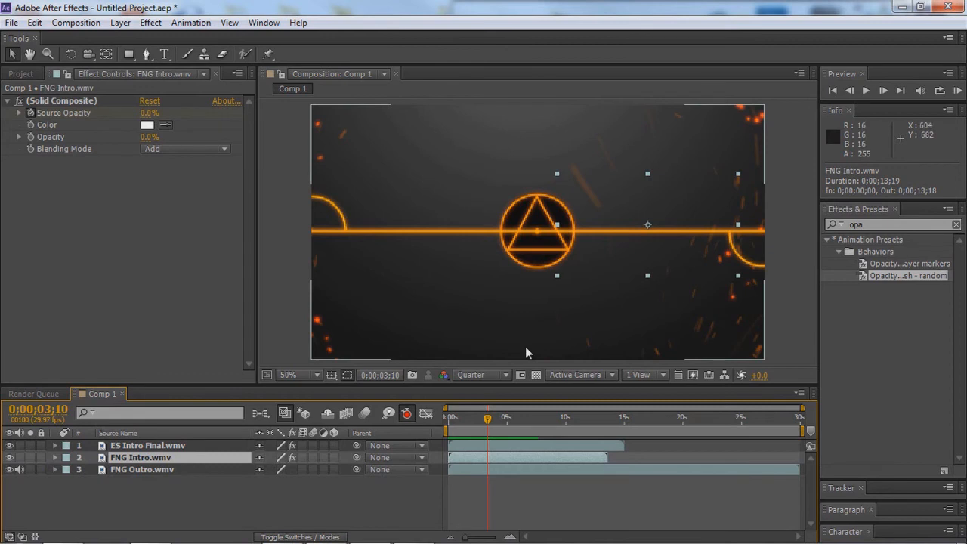
{"action": "left_click", "coordinate": [784, 300]}
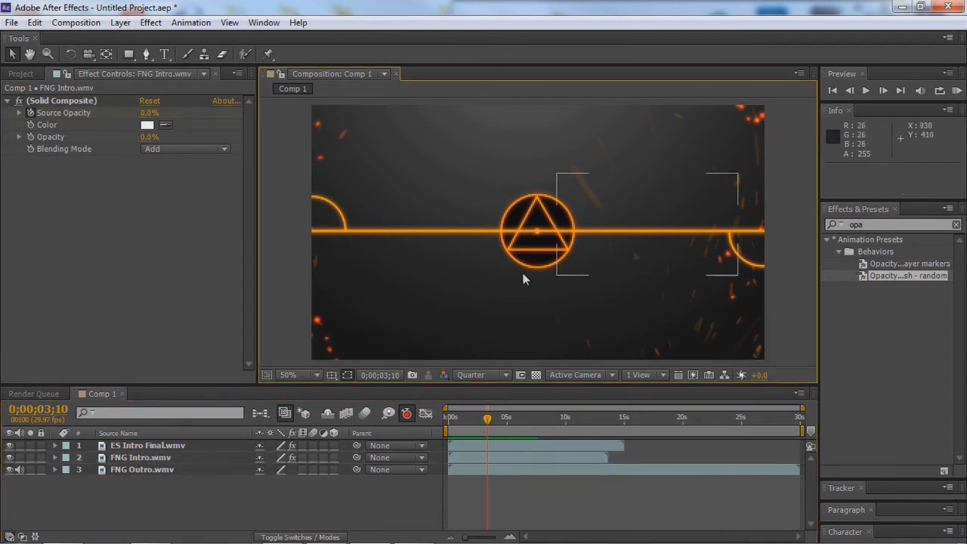
{"action": "left_click", "coordinate": [129, 447]}
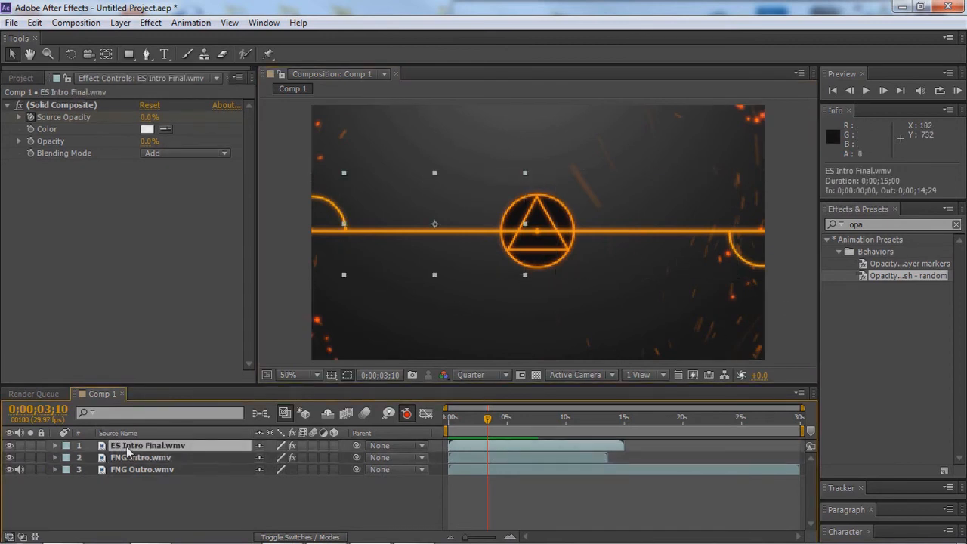
{"action": "key", "text": "ctrl+Down"}
{"action": "key", "text": "ctrl+Down"}
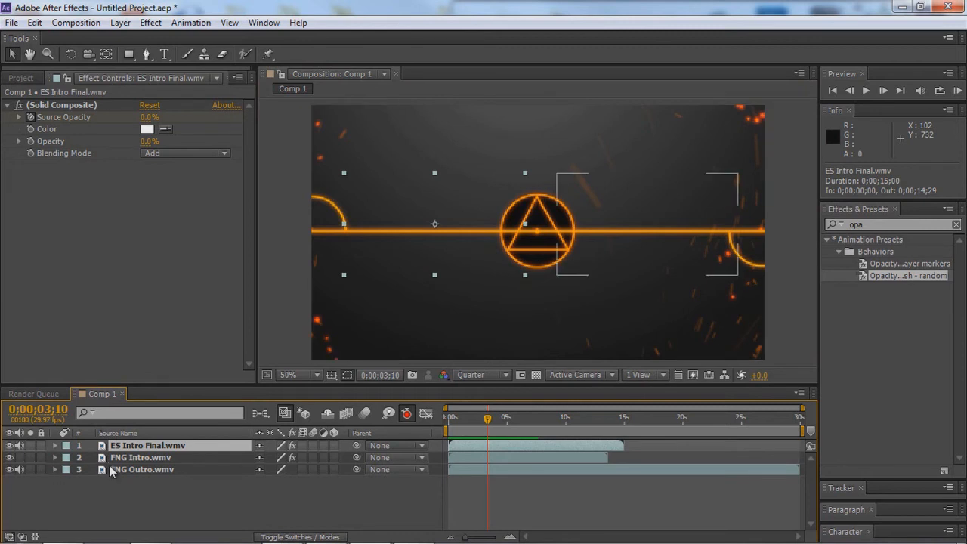
{"action": "left_click_drag", "start_coordinate": [20, 445], "coordinate": [20, 456]}
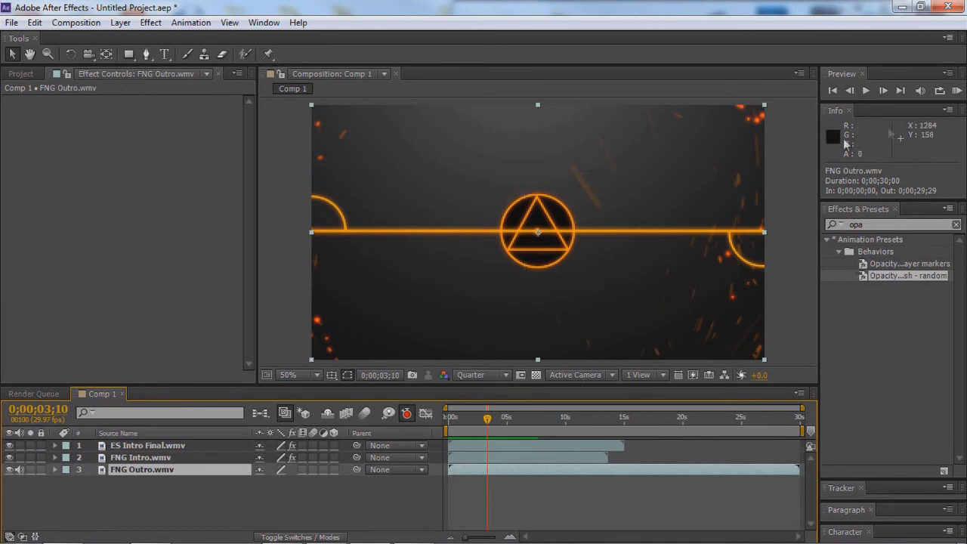
{"action": "left_click", "coordinate": [957, 91]}
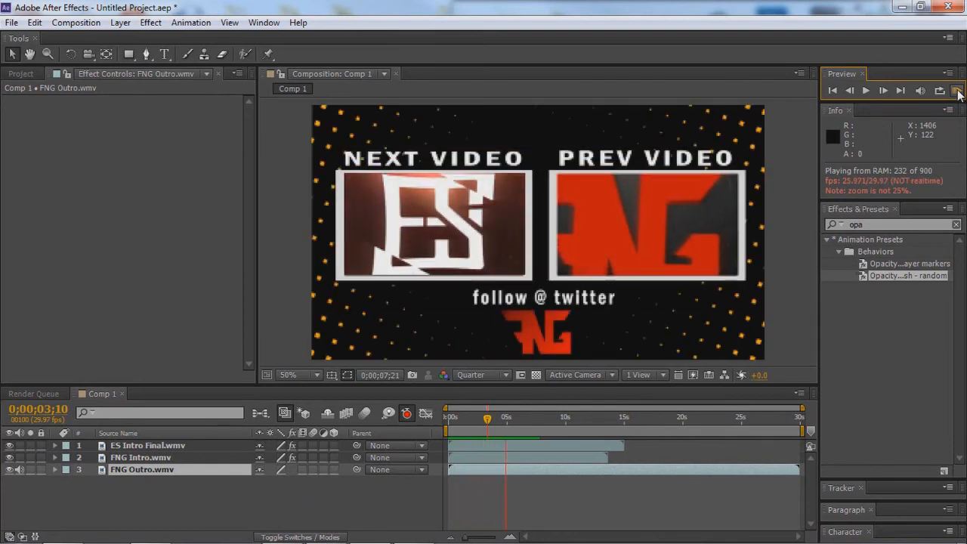
{"action": "key", "text": "space"}
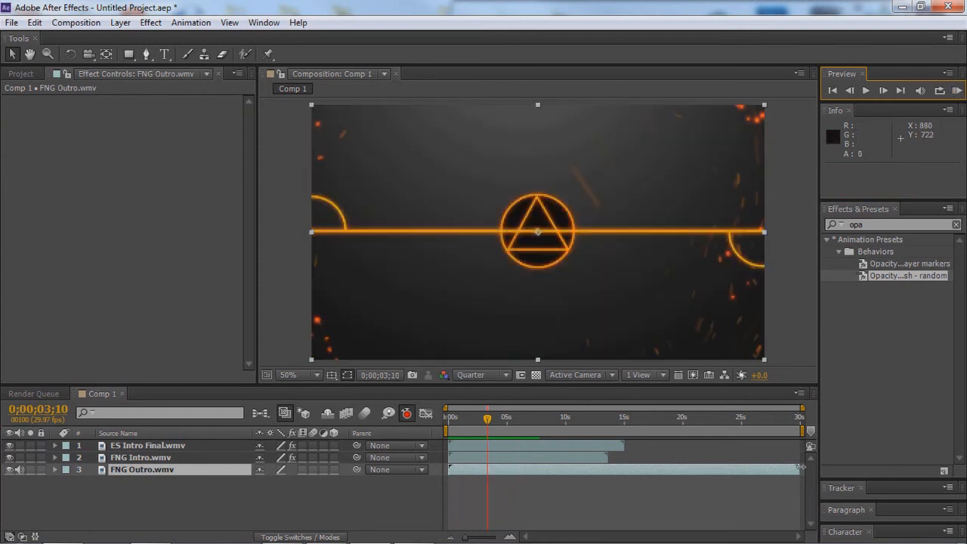
Shorten the work area to end with the FNG Intro clip at 0;00;13;13.
{"action": "left_click", "coordinate": [452, 430]}
{"action": "left_click", "coordinate": [552, 434]}
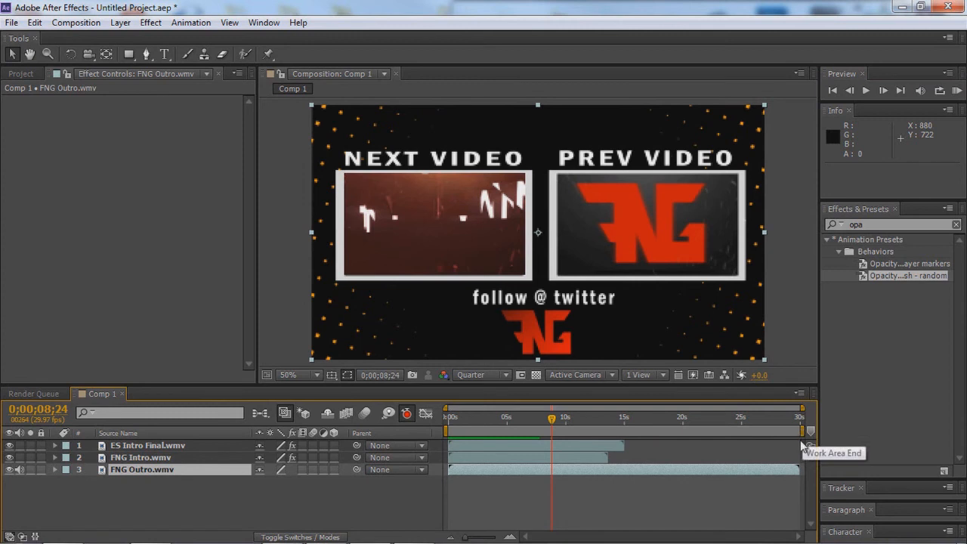
{"action": "mouse_move", "coordinate": [803, 432]}
{"action": "left_mouse_down"}
{"action": "mouse_move", "coordinate": [690, 440]}
{"action": "mouse_move", "coordinate": [712, 431]}
{"action": "left_mouse_up"}
{"action": "left_click", "coordinate": [709, 419]}
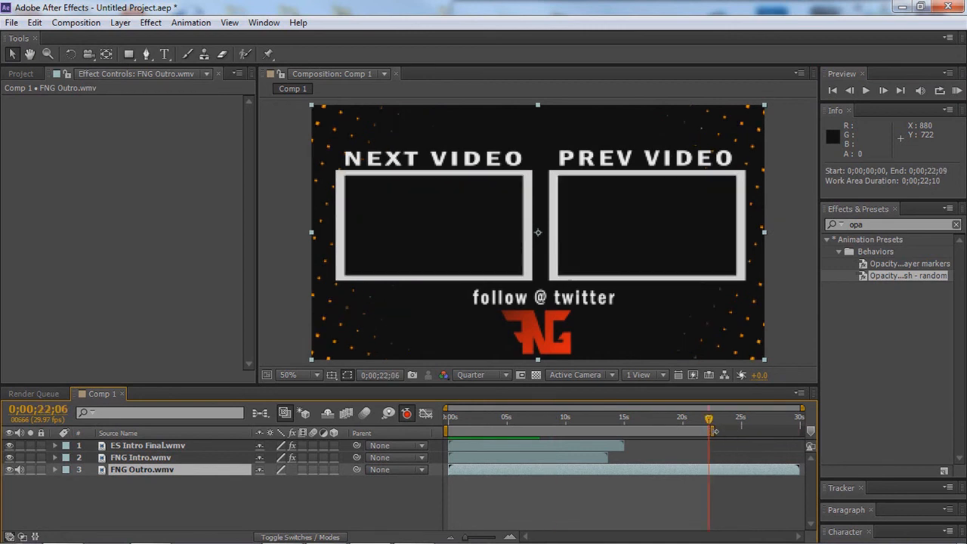
{"action": "left_click_drag", "start_coordinate": [709, 434], "coordinate": [610, 438]}
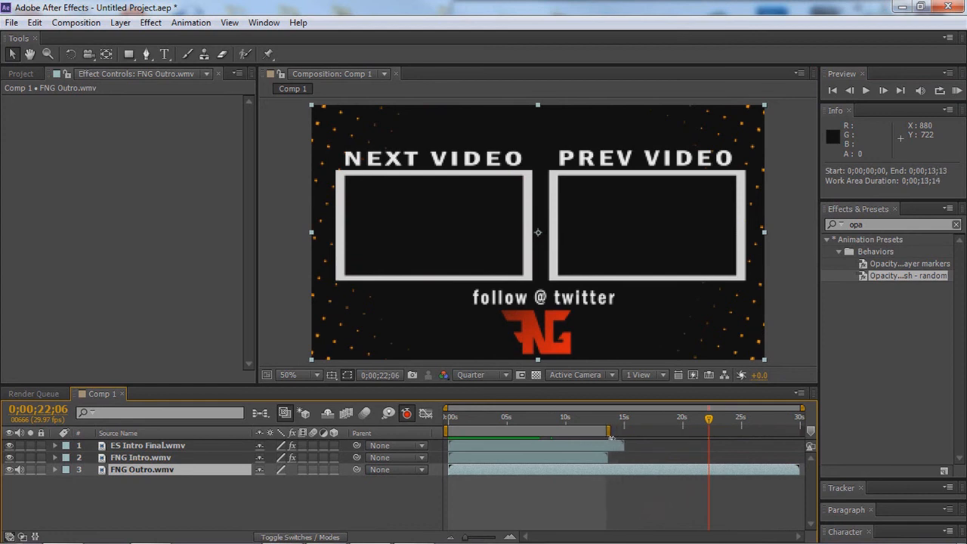
{"action": "left_click", "coordinate": [594, 415]}
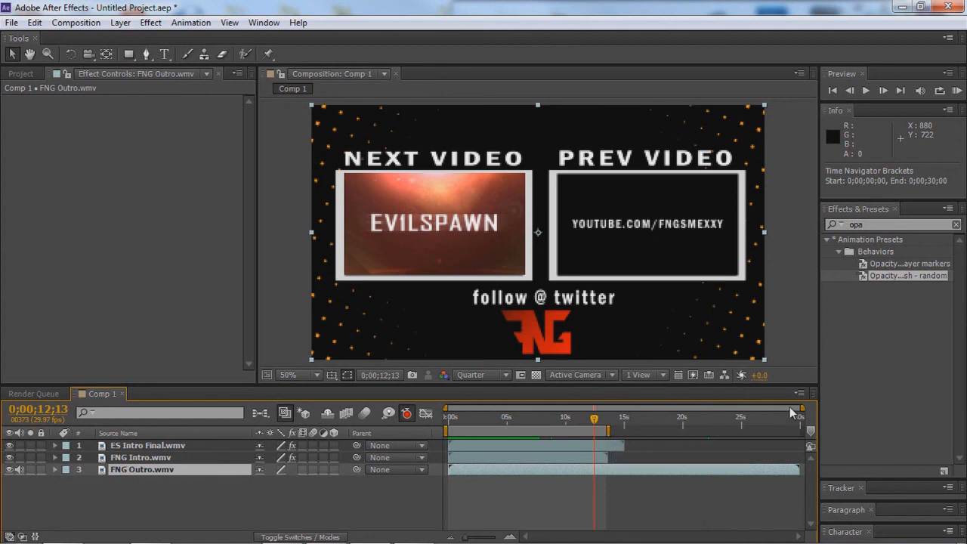
Set the current time to 0;00;08;21 and look through the FNG Intro layer's property groups, collapsing them again.
{"action": "left_click", "coordinate": [550, 432]}
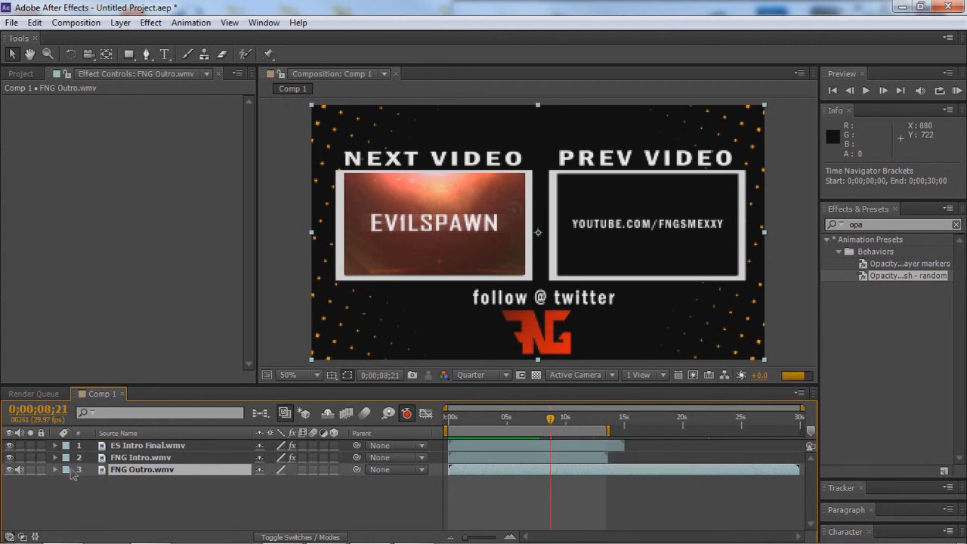
{"action": "left_click", "coordinate": [54, 457]}
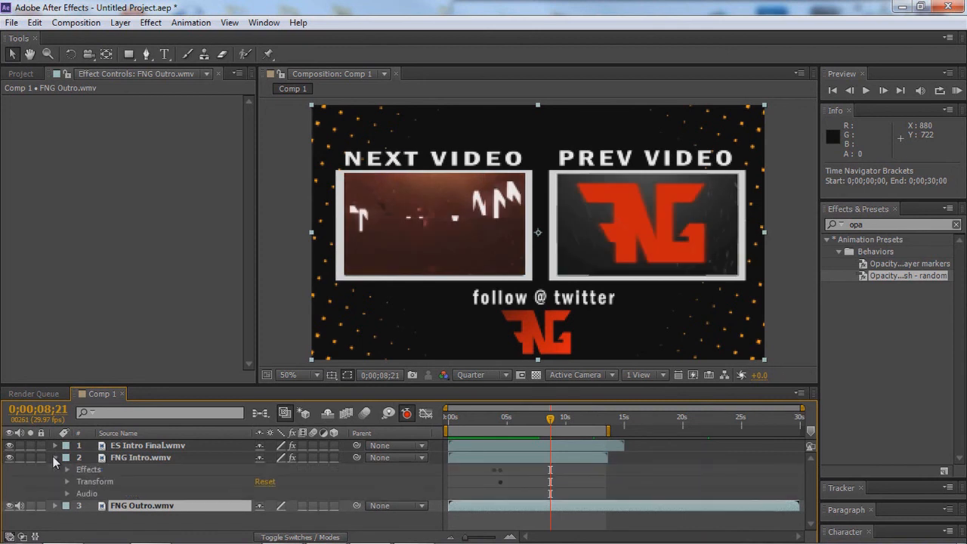
{"action": "left_click_drag", "start_coordinate": [803, 408], "coordinate": [861, 386]}
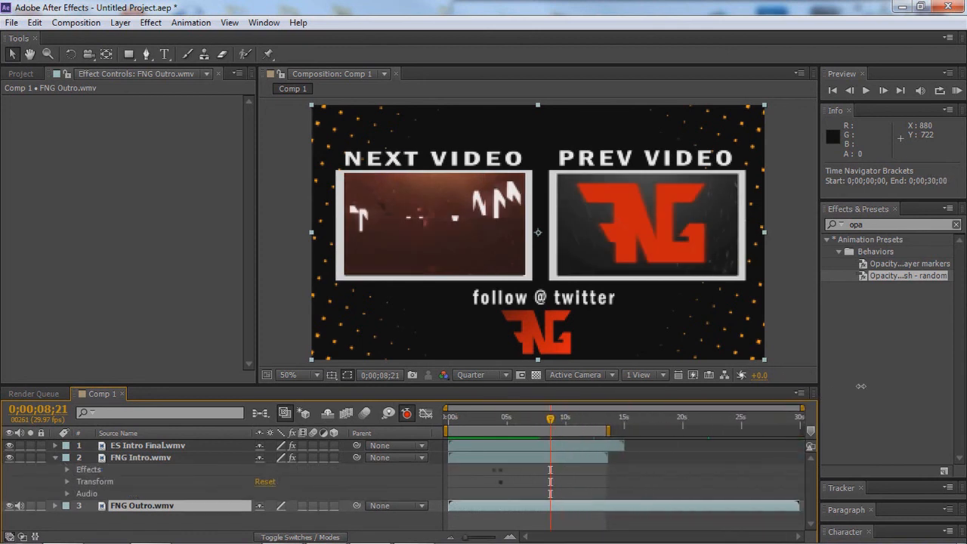
{"action": "left_click", "coordinate": [54, 457]}
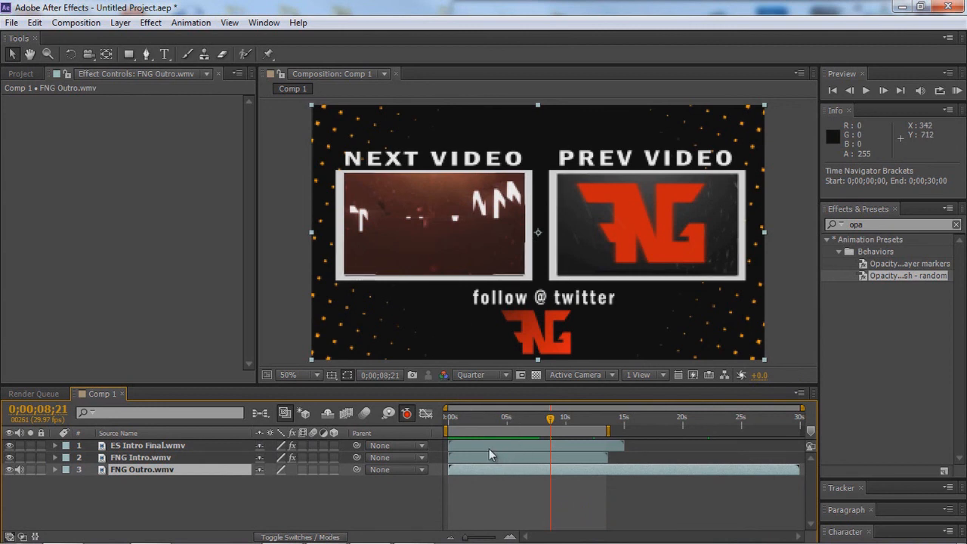
Shift the ES Intro Final layer to start at 0;00;00;05 and undo the further trial shifts along the timeline.
{"action": "left_click_drag", "start_coordinate": [491, 449], "coordinate": [513, 448]}
{"action": "left_click", "coordinate": [522, 444]}
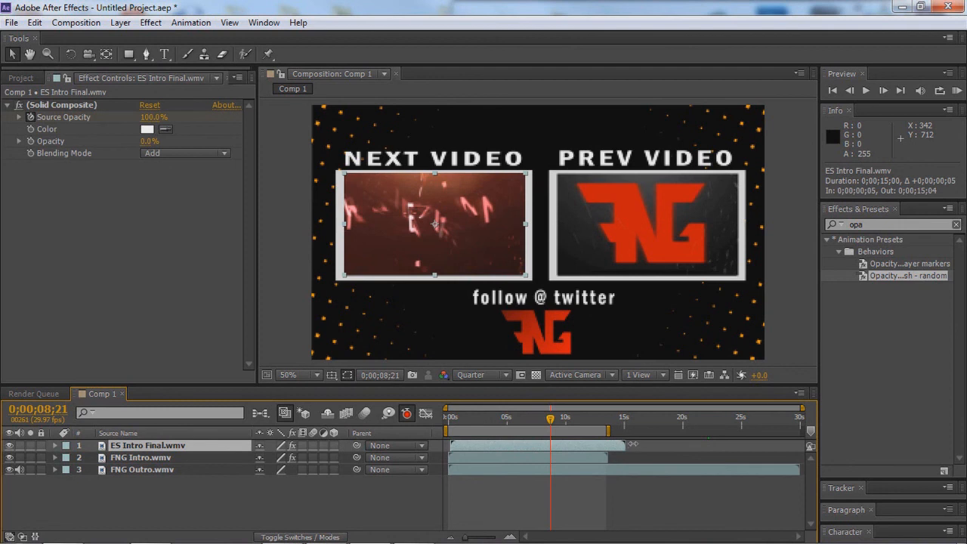
{"action": "left_click_drag", "start_coordinate": [600, 445], "coordinate": [663, 444]}
{"action": "left_click_drag", "start_coordinate": [519, 445], "coordinate": [466, 449]}
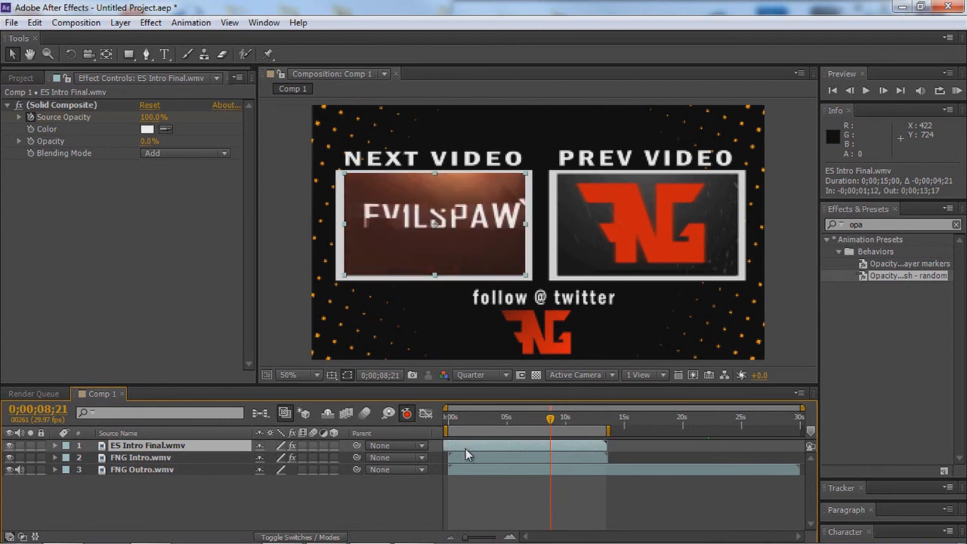
{"action": "key", "text": "ctrl+z"}
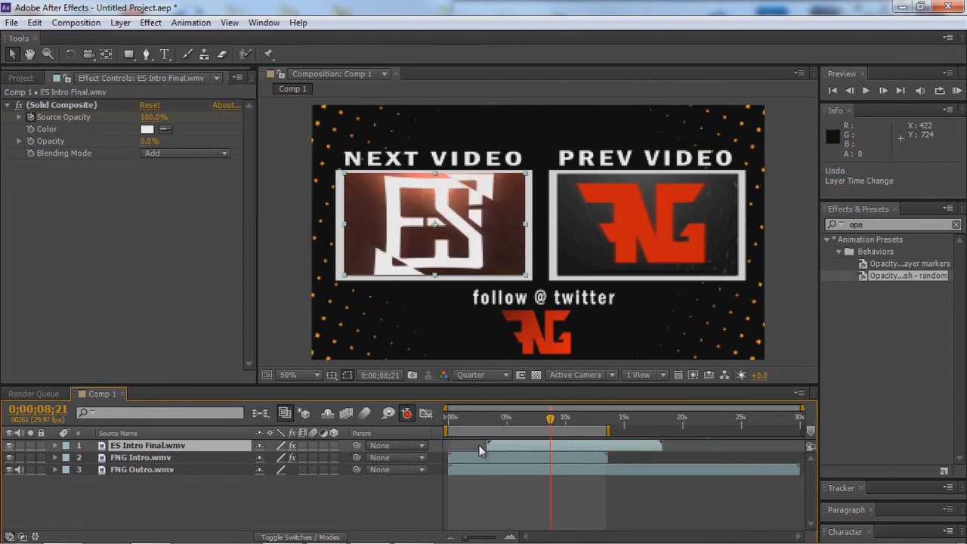
{"action": "key", "text": "alt+Home"}
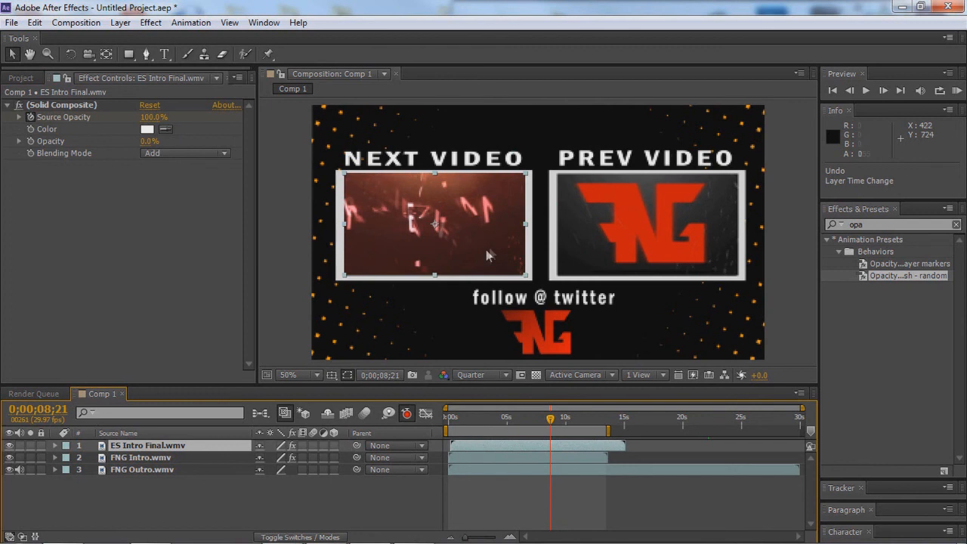